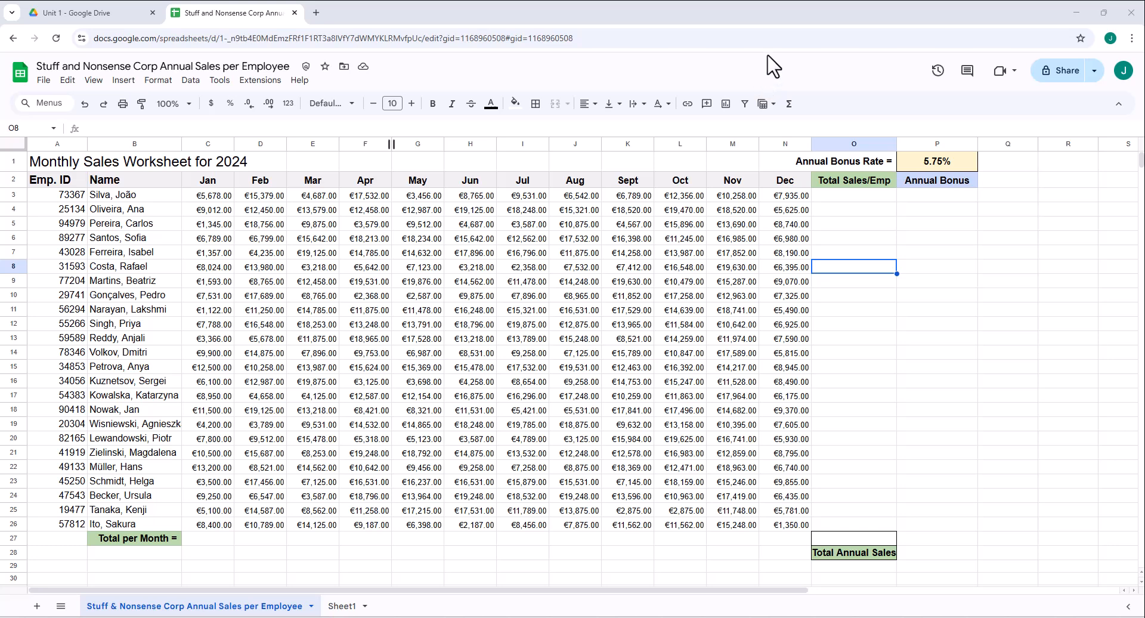
left_click(225, 213)
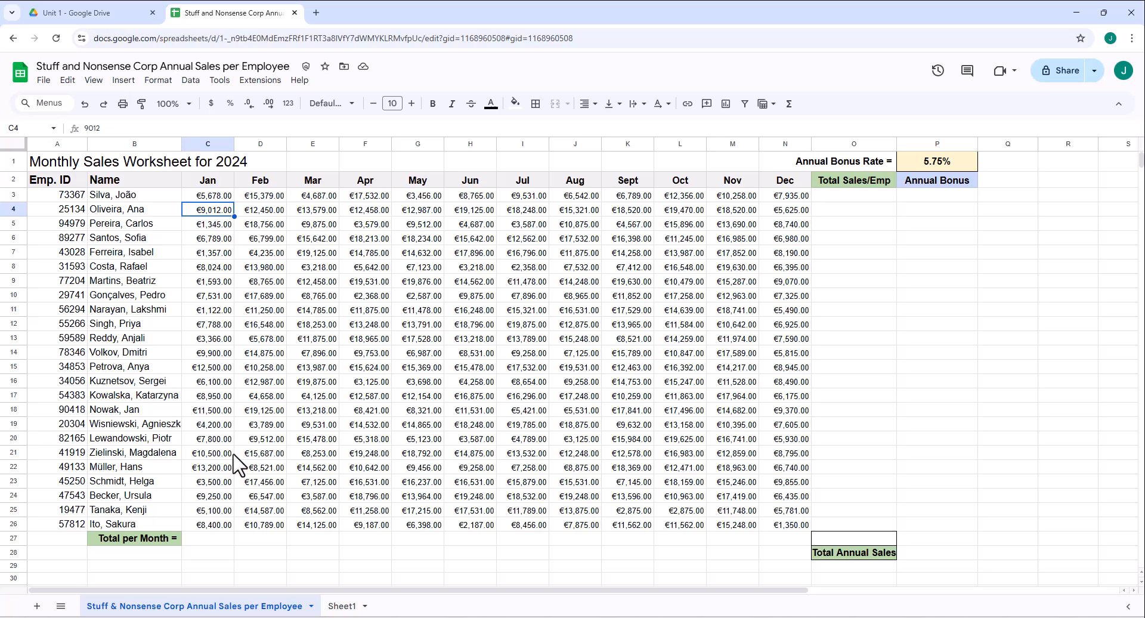
left_click(212, 538)
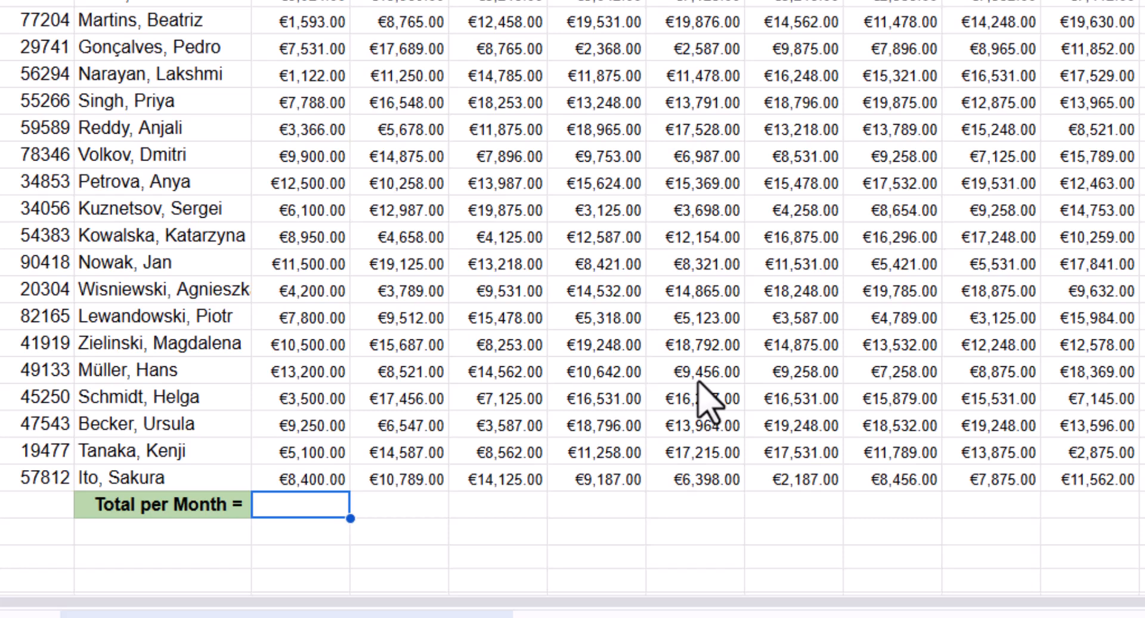
type("c3")
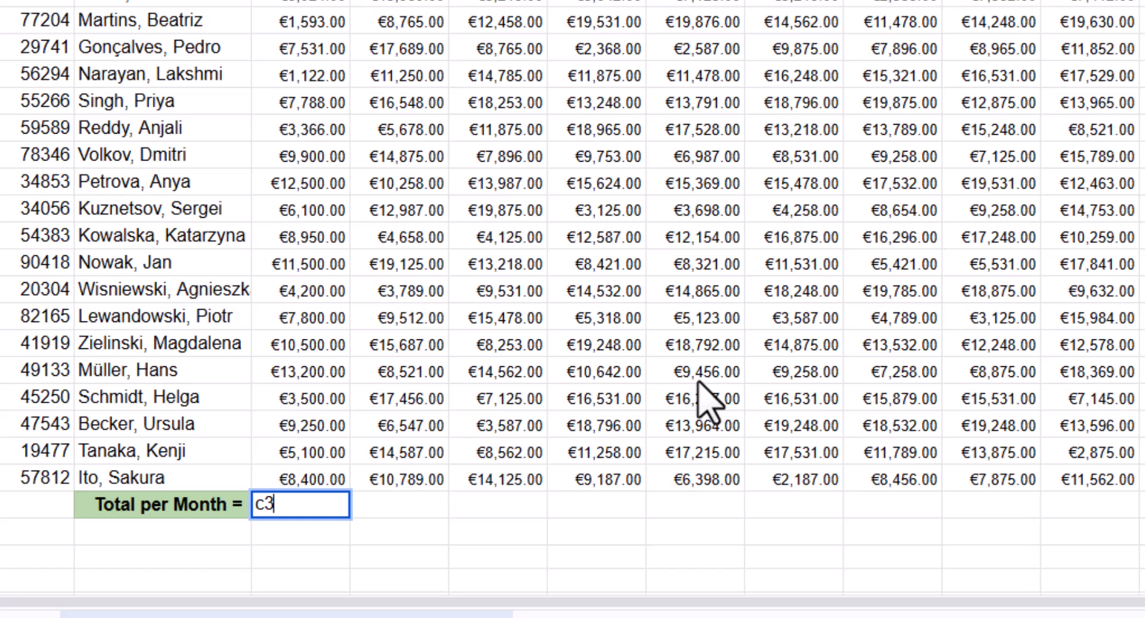
type("+c4")
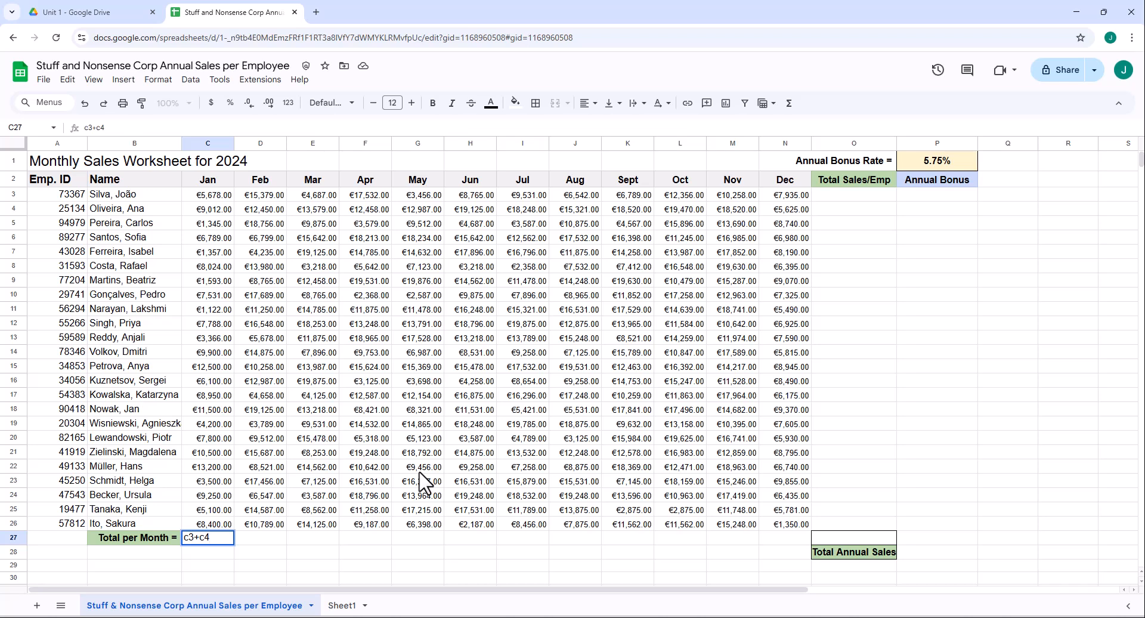
key("BackSpace")
key("BackSpace")
key("BackSpace")
key("BackSpace")
key("BackSpace")
Total the January sales in C27 with the formula =sum(c3:c26) and widen column C to fit the result.
type("=")
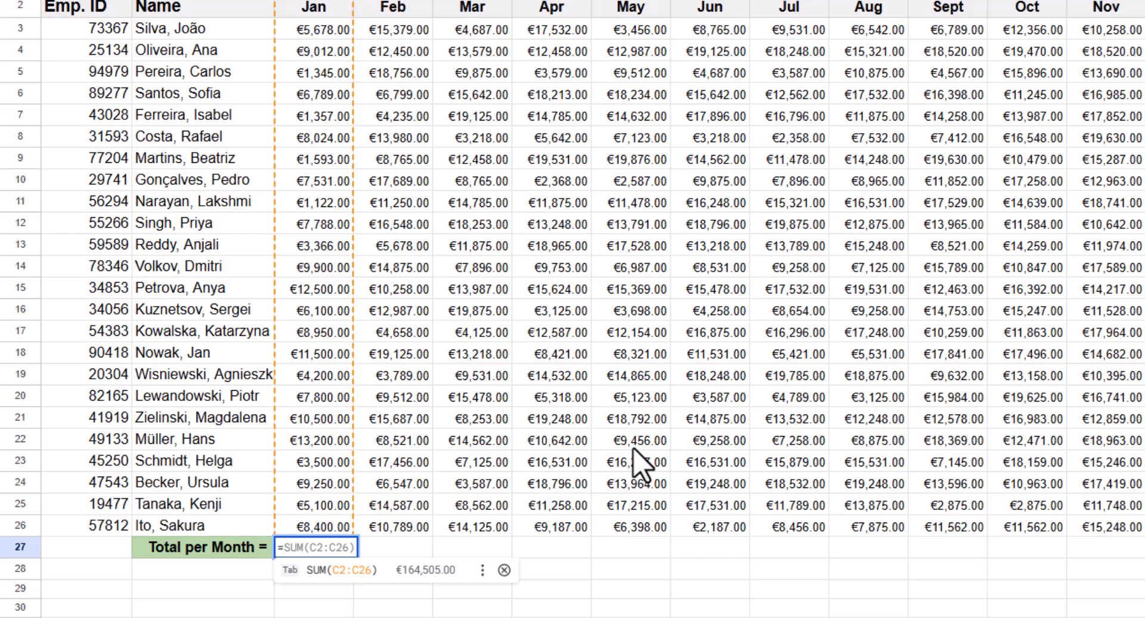
type("sum(")
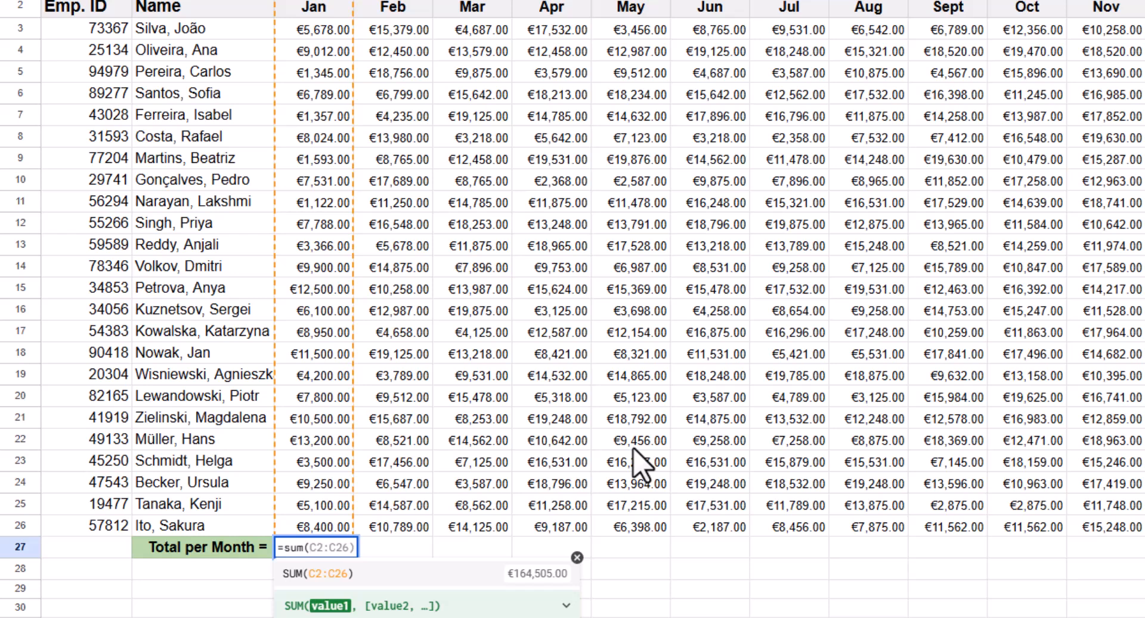
type("c3")
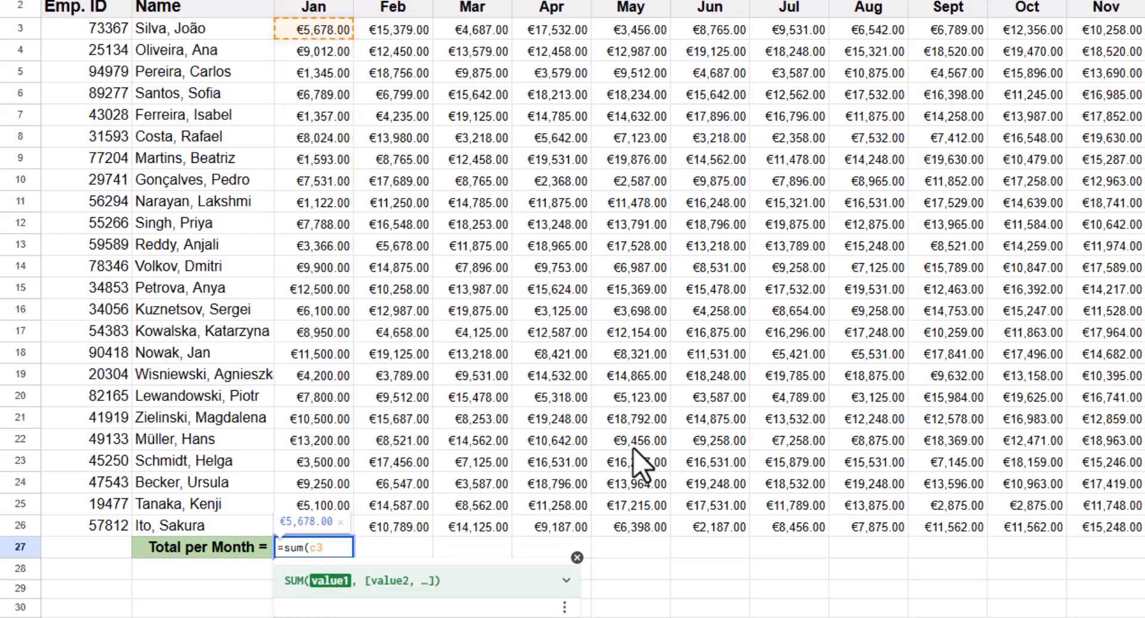
type(",c4")
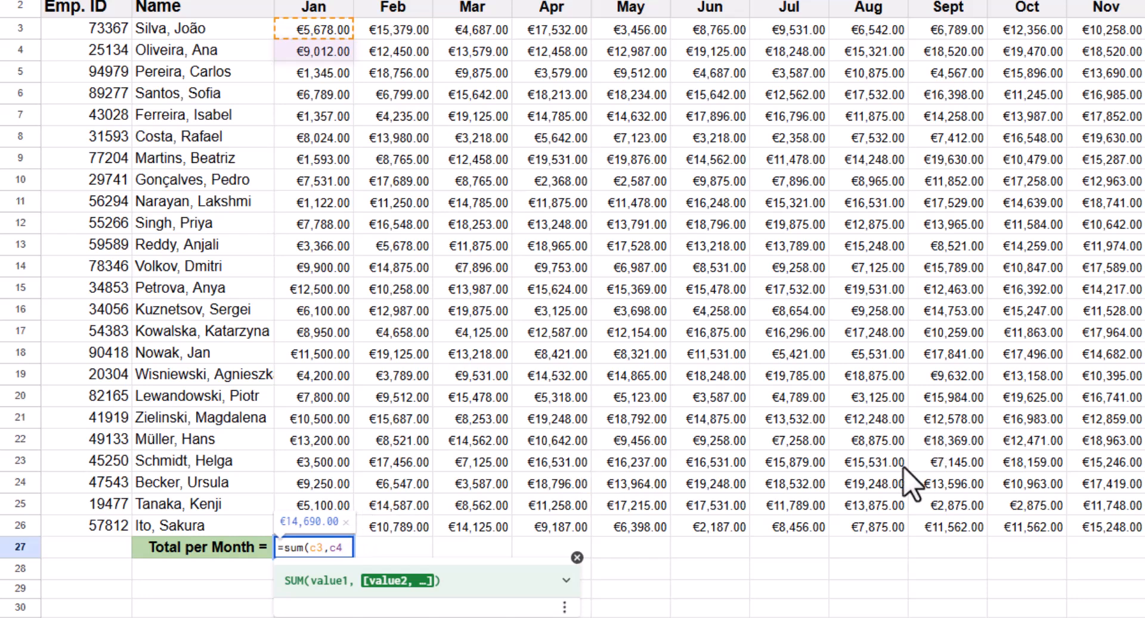
key("BackSpace")
key("BackSpace")
key("BackSpace")
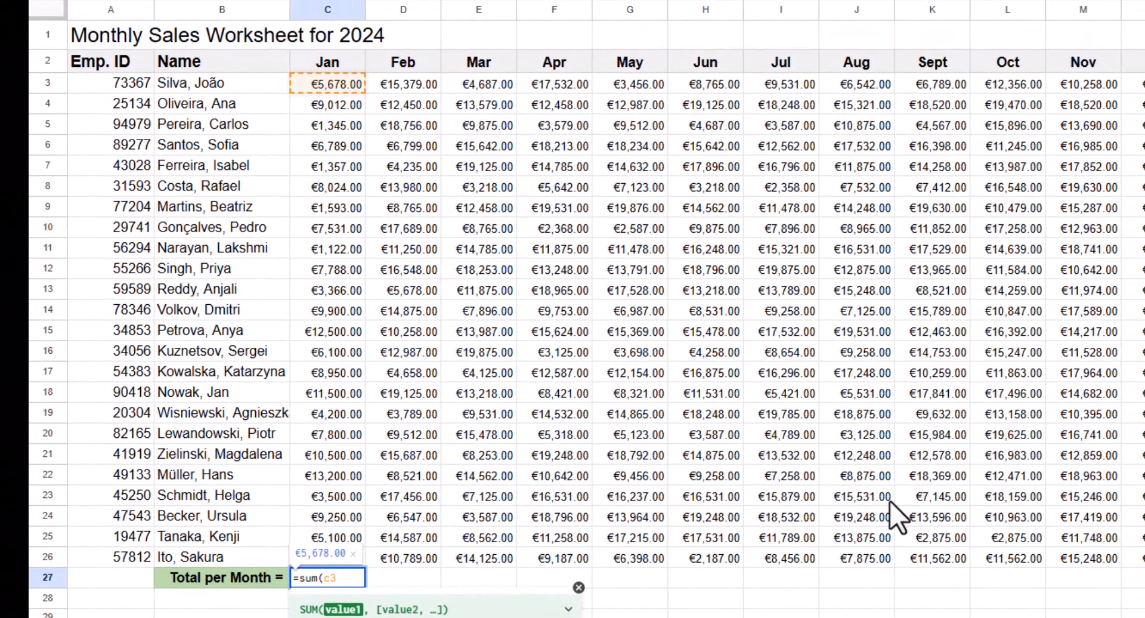
type(":")
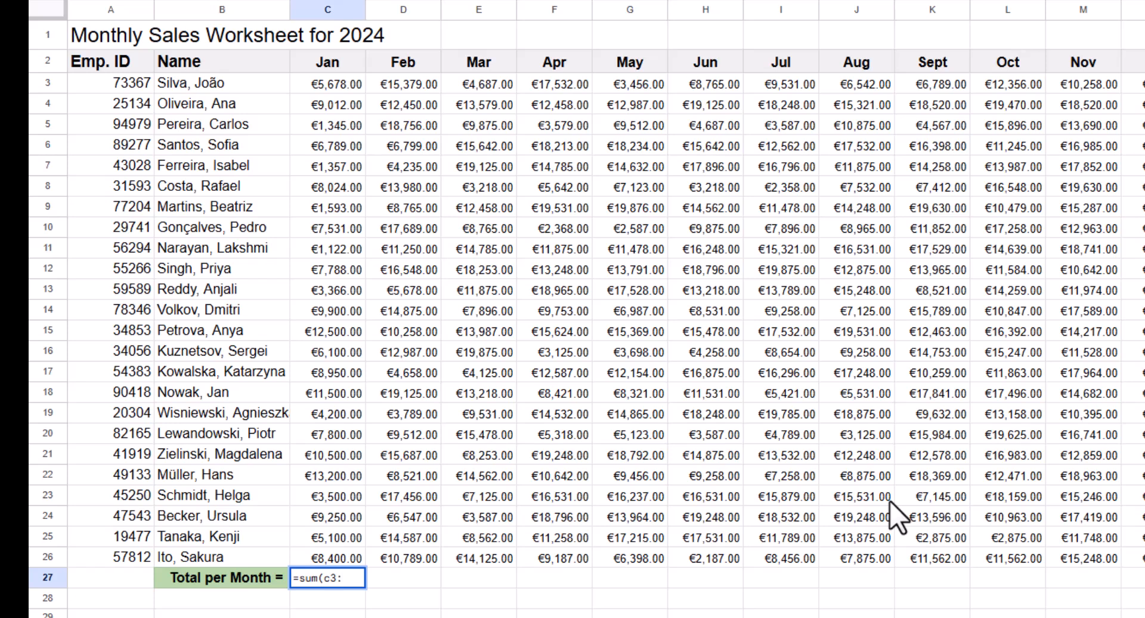
type("c")
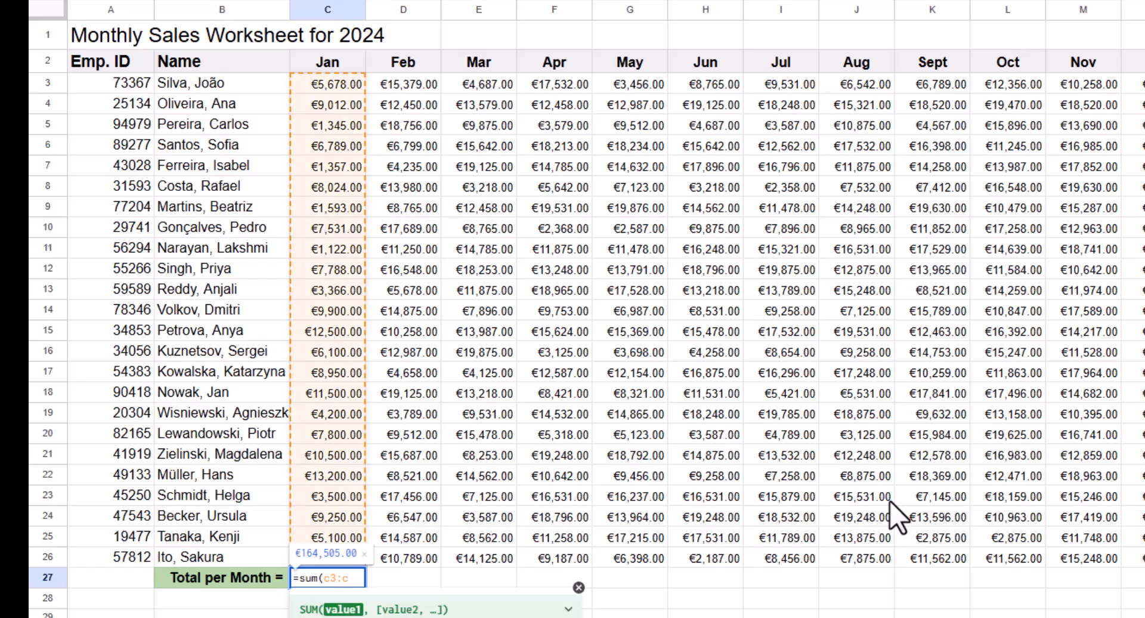
type("26)")
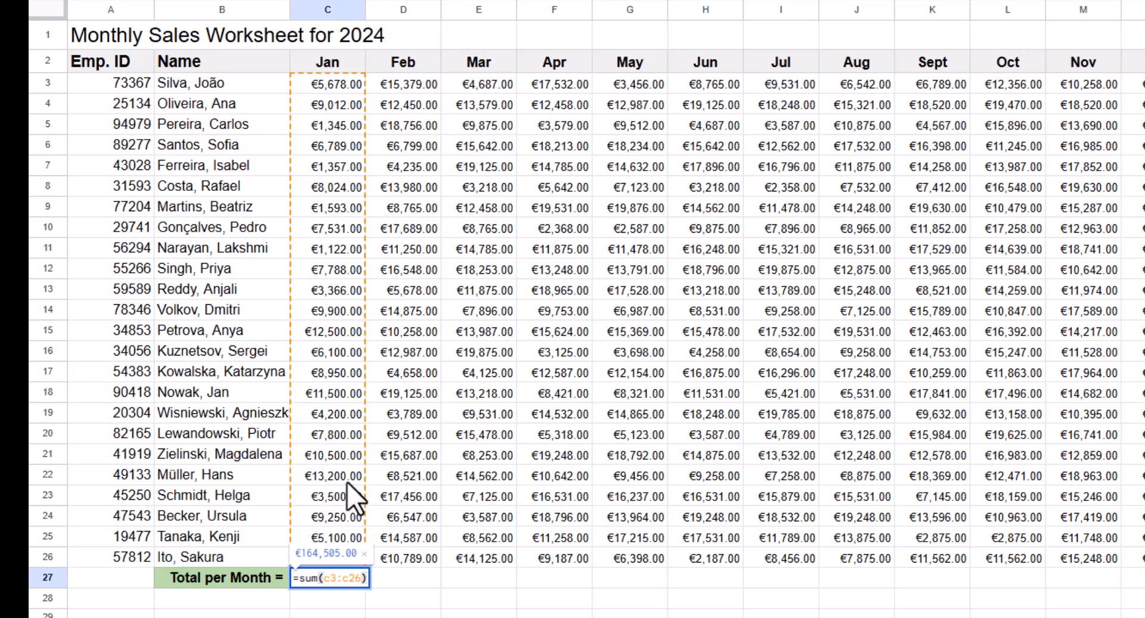
key("Return")
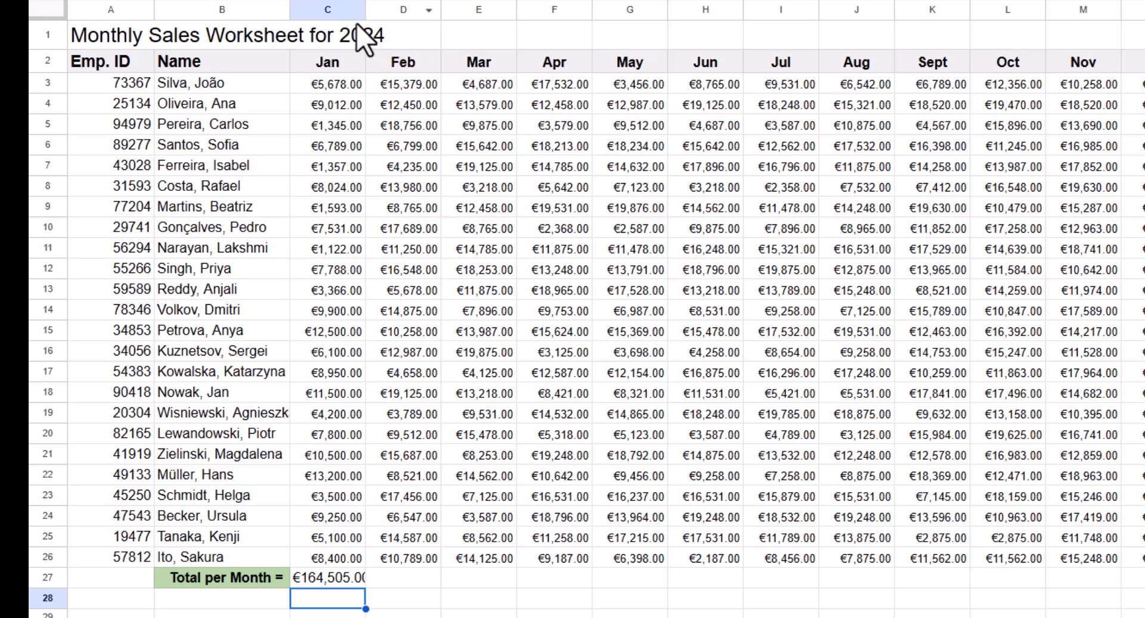
left_click_drag(365, 11, 384, 11)
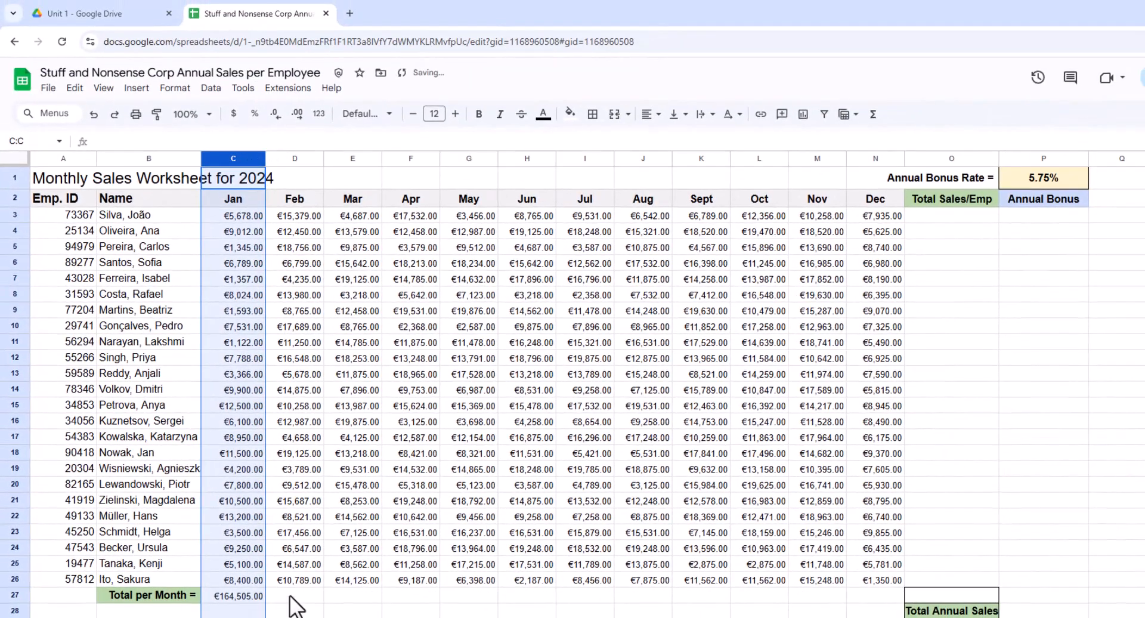
Total the February sales in D27 with the formula =sum(D3:D26).
left_click(290, 595)
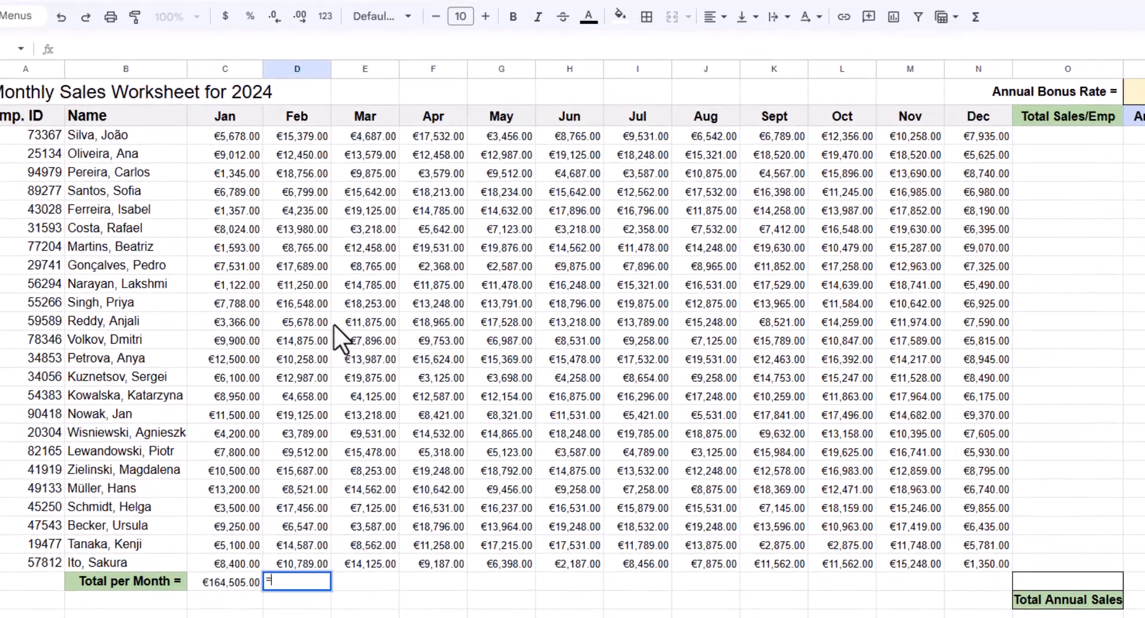
type("=su")
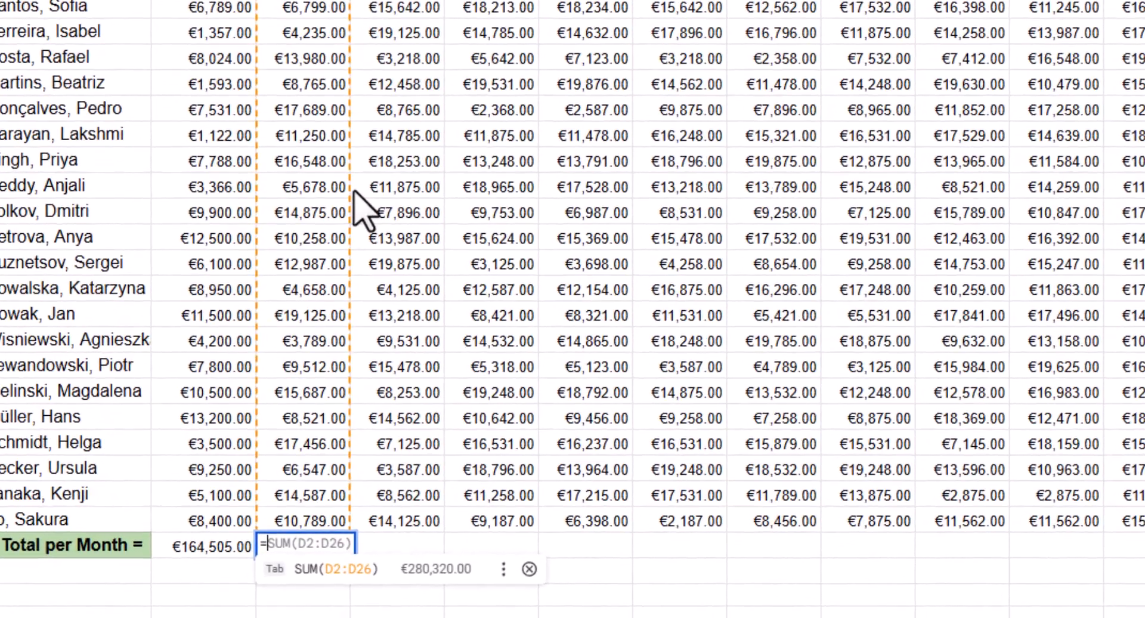
type("m(")
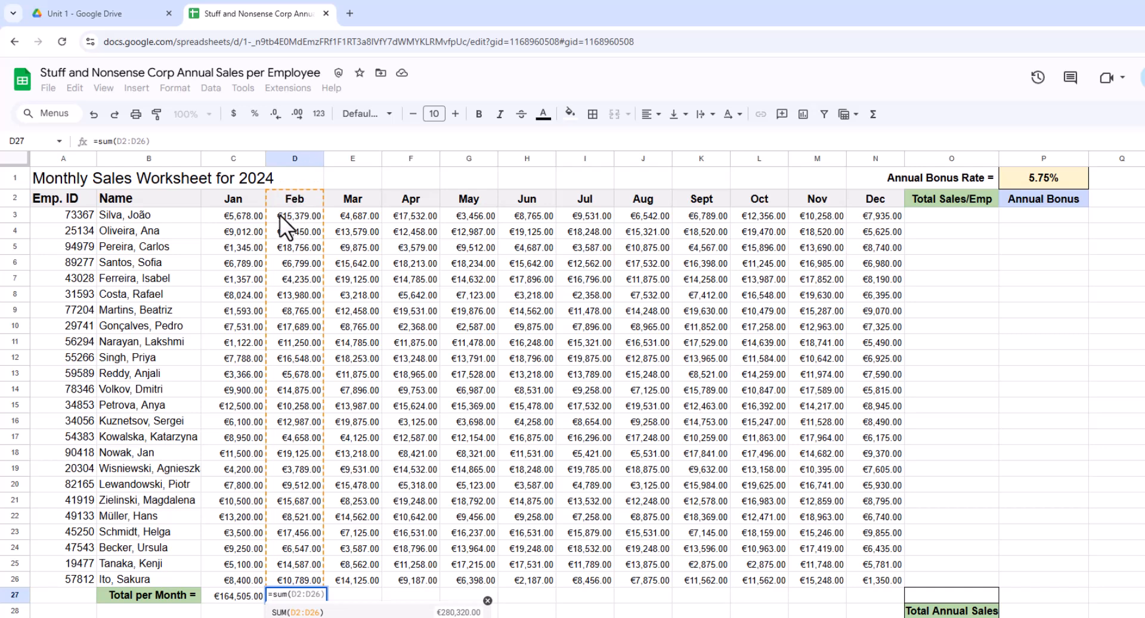
left_click_drag(281, 215, 317, 575)
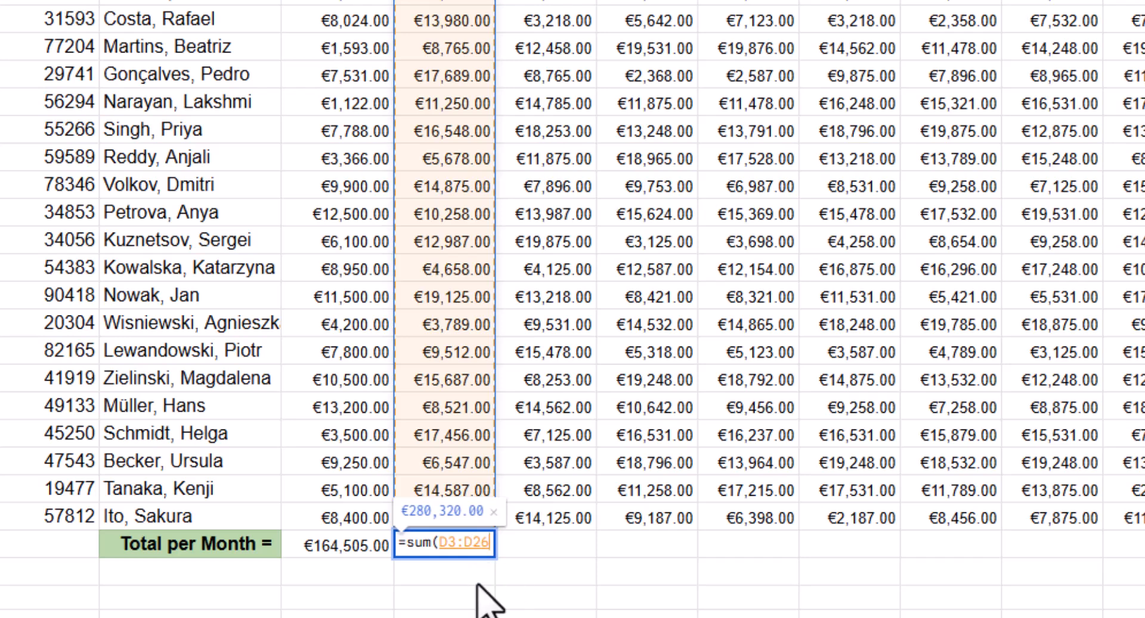
type(")")
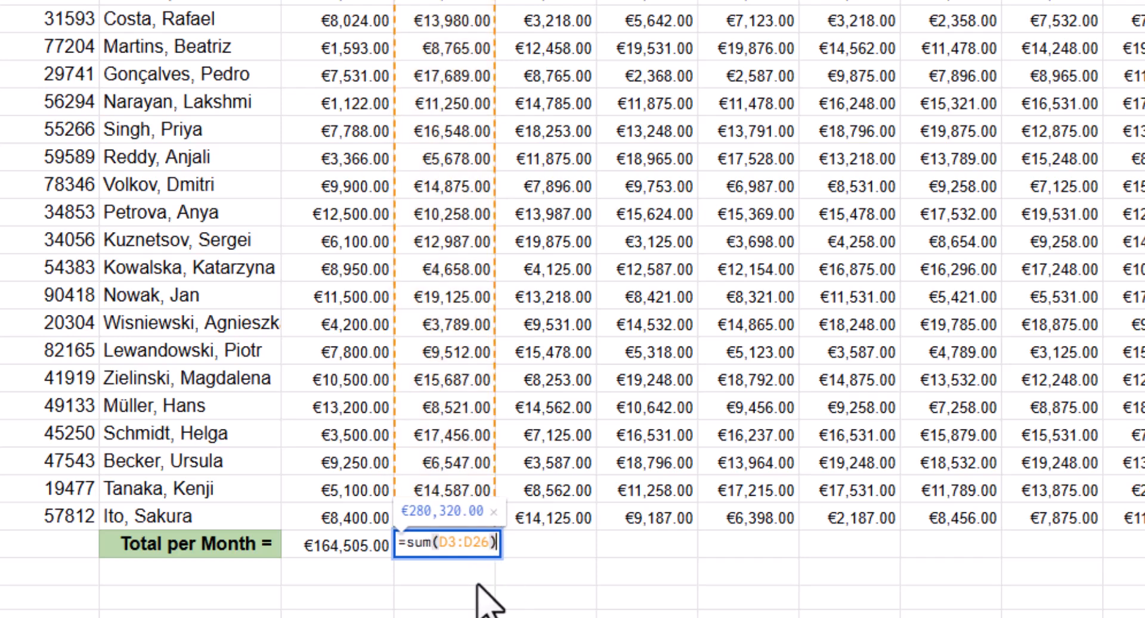
key("Return")
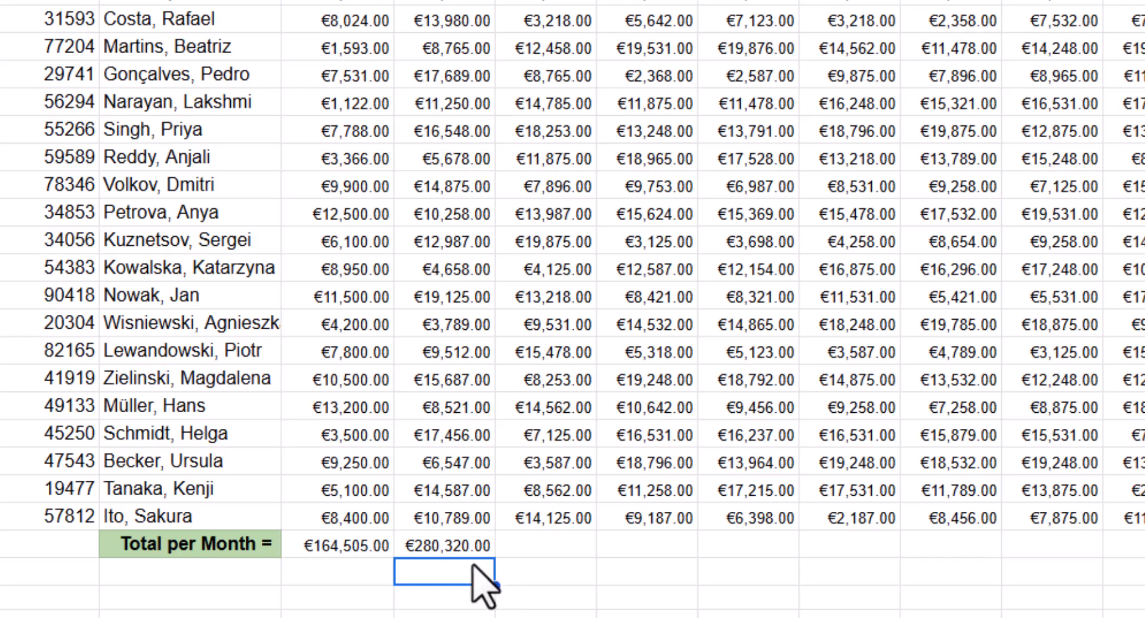
Fill the January total formula from C27 across the Total per Month row through December in N27.
left_click(358, 554)
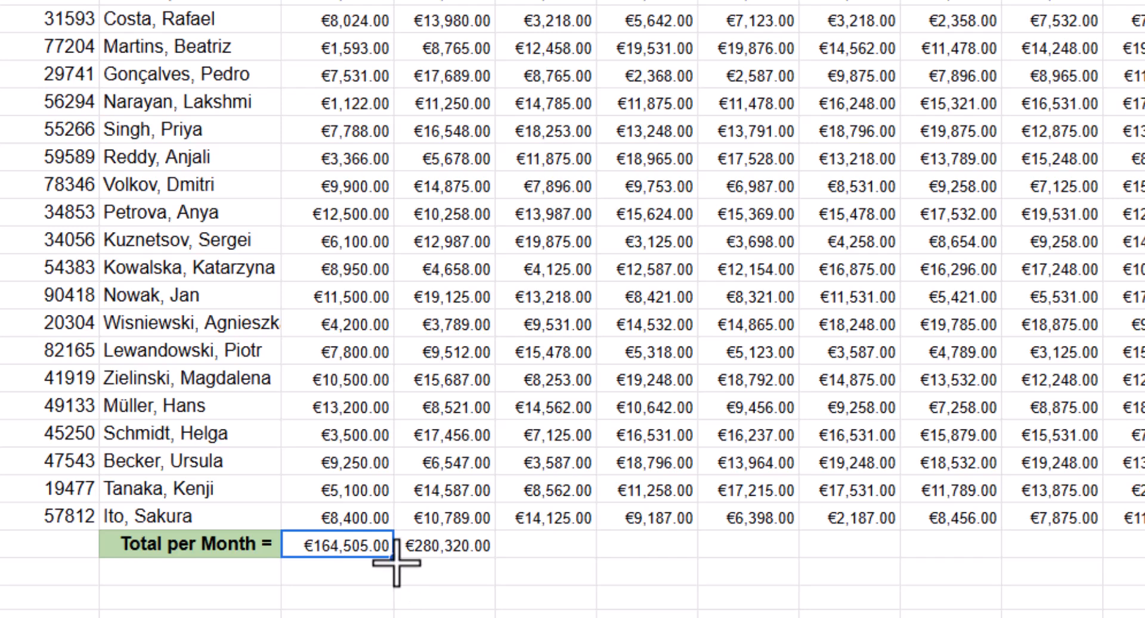
left_click_drag(395, 560, 1050, 586)
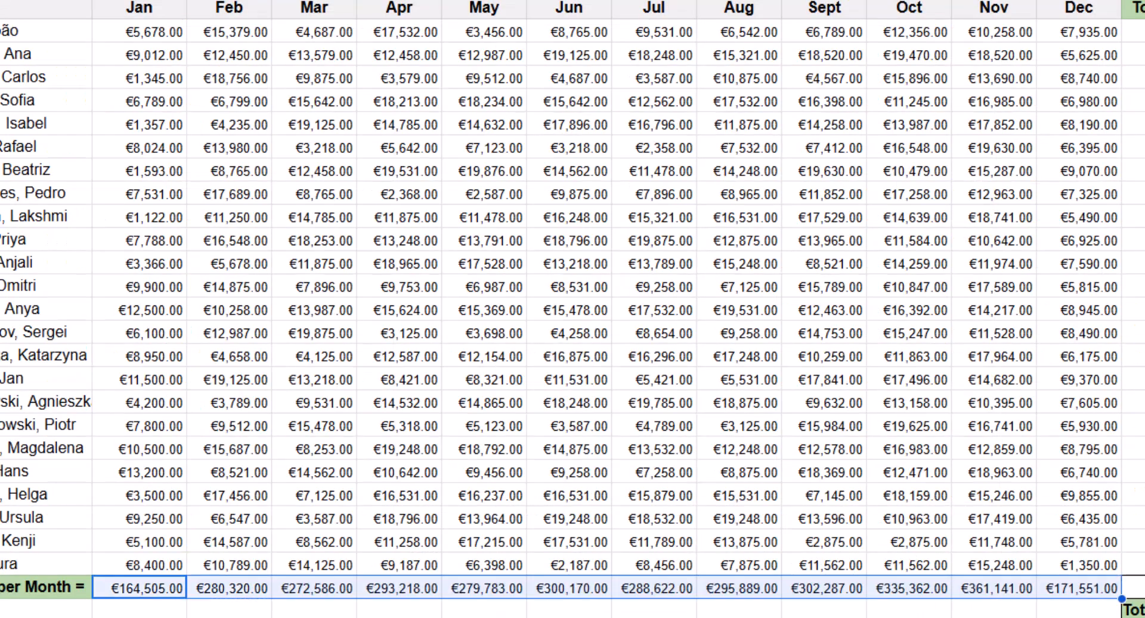
left_click(1134, 588)
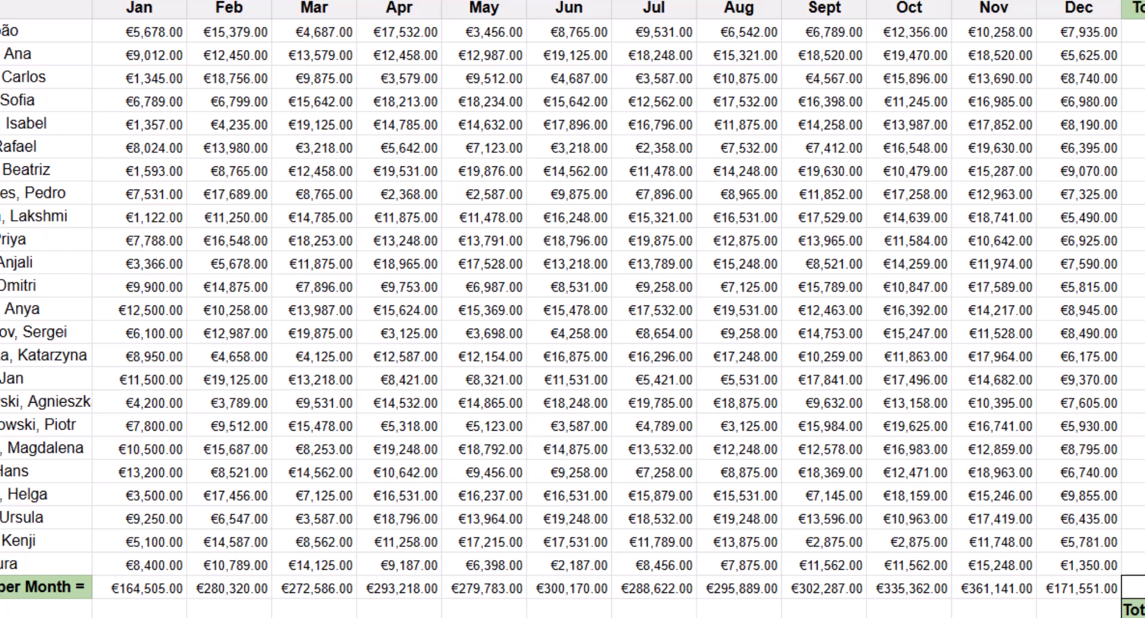
Examine the SUM formulas in the January to April totals, C27 to F27, comparing the cell ranges they reference.
left_click(215, 586)
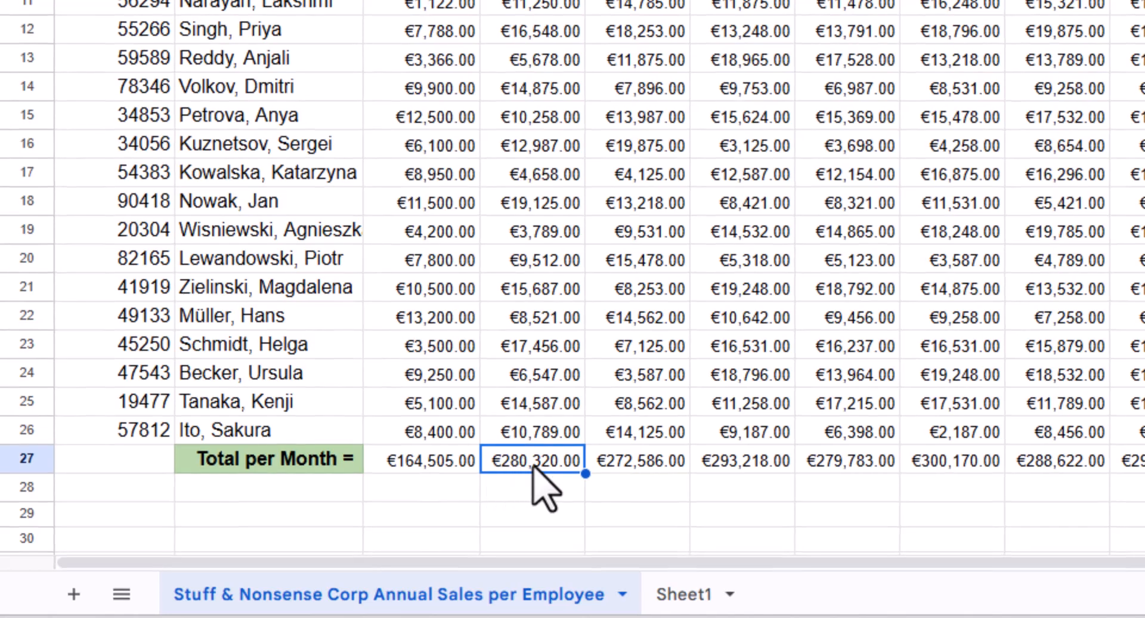
left_click(620, 460)
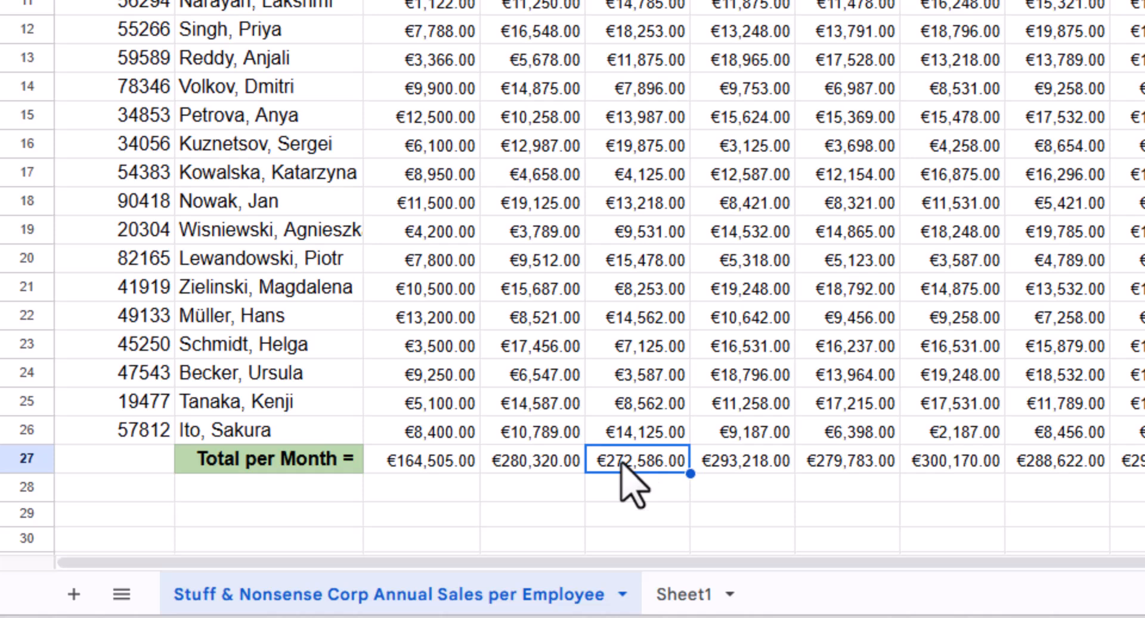
double_click(626, 462)
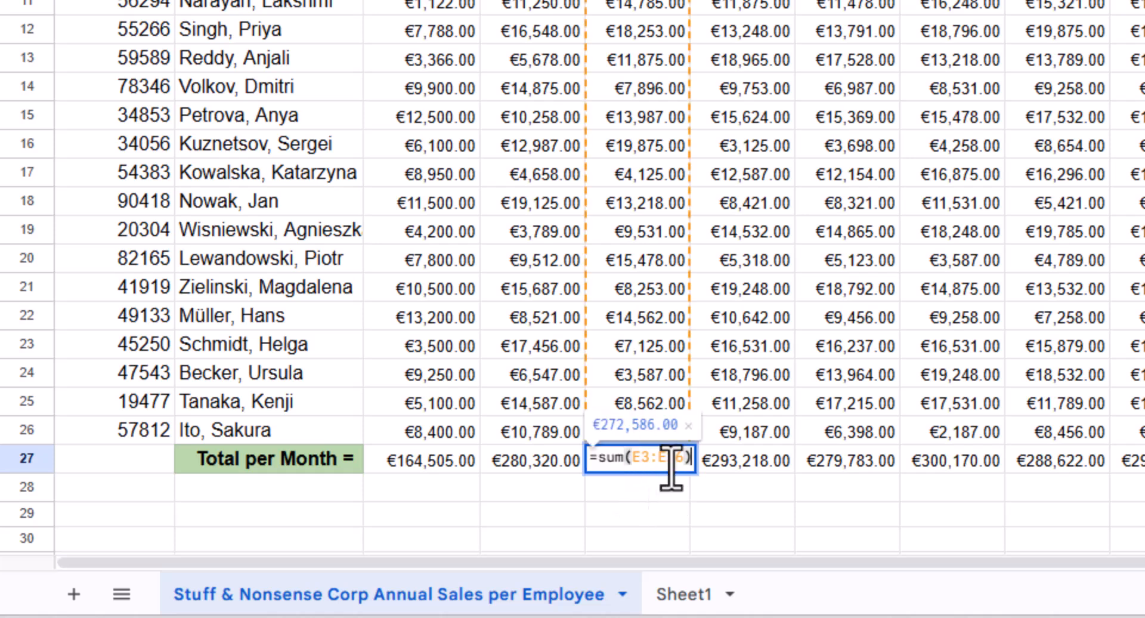
double_click(727, 477)
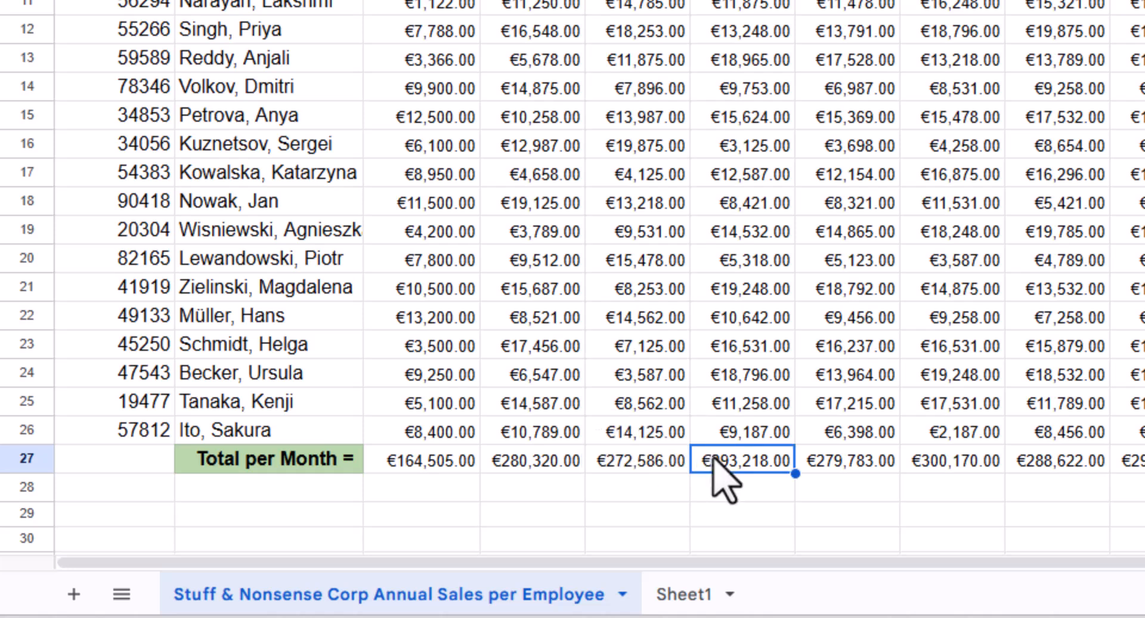
left_click(778, 518)
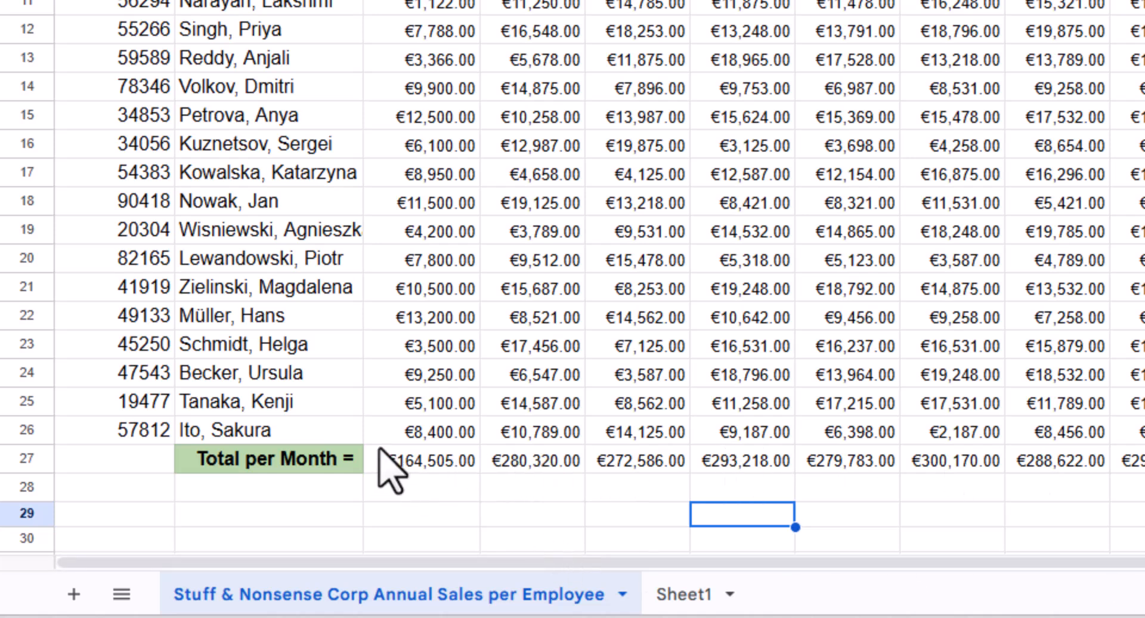
left_click(444, 463)
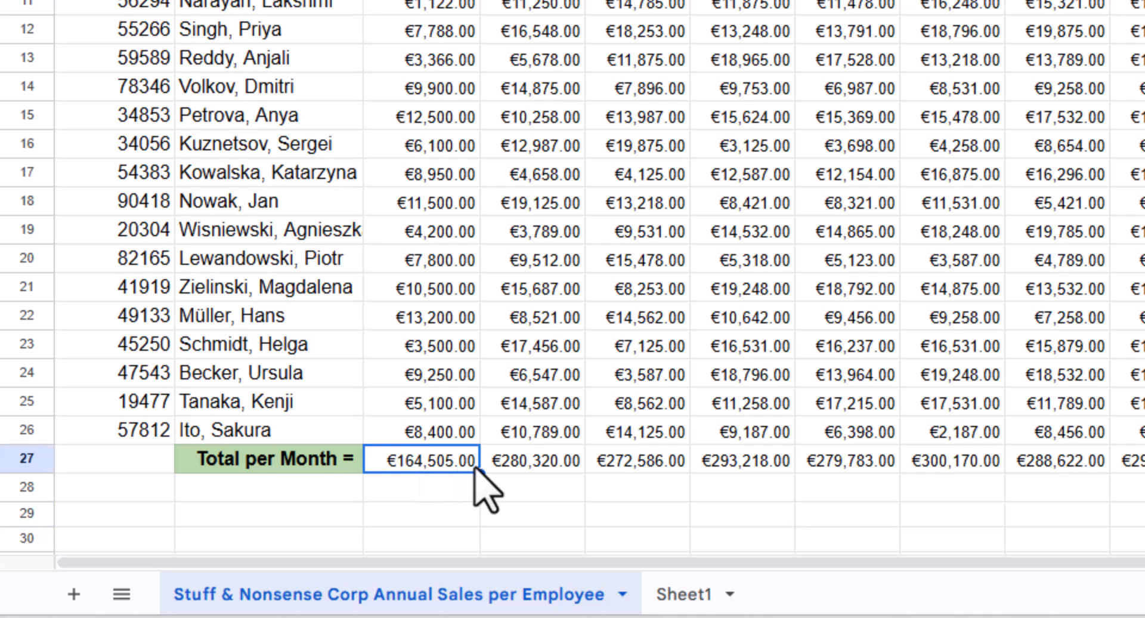
double_click(441, 461)
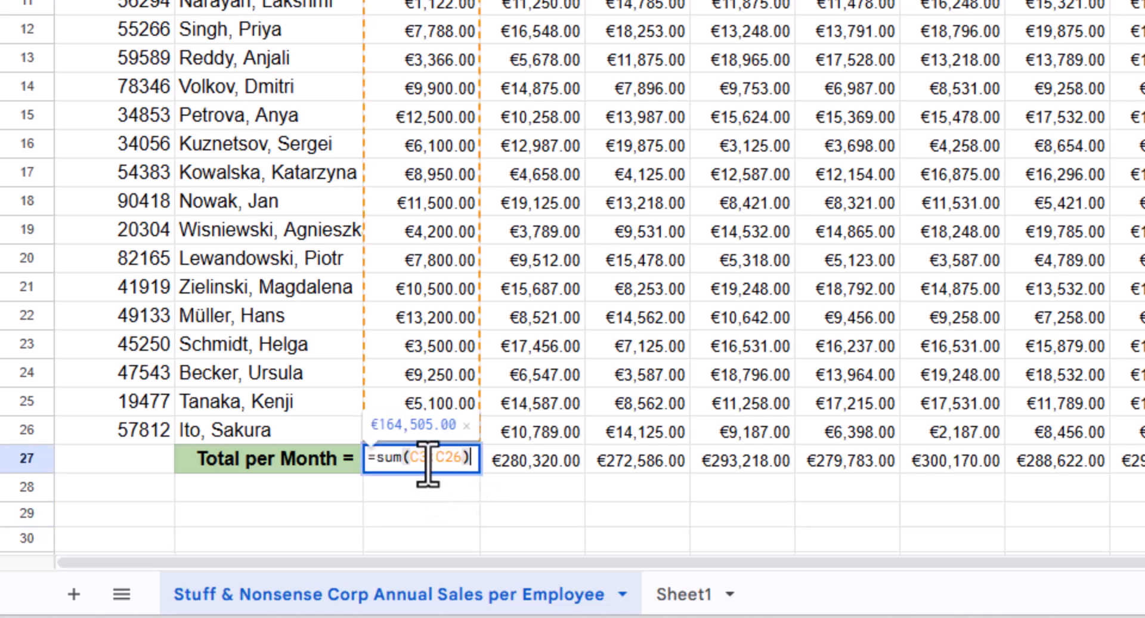
left_click(535, 456)
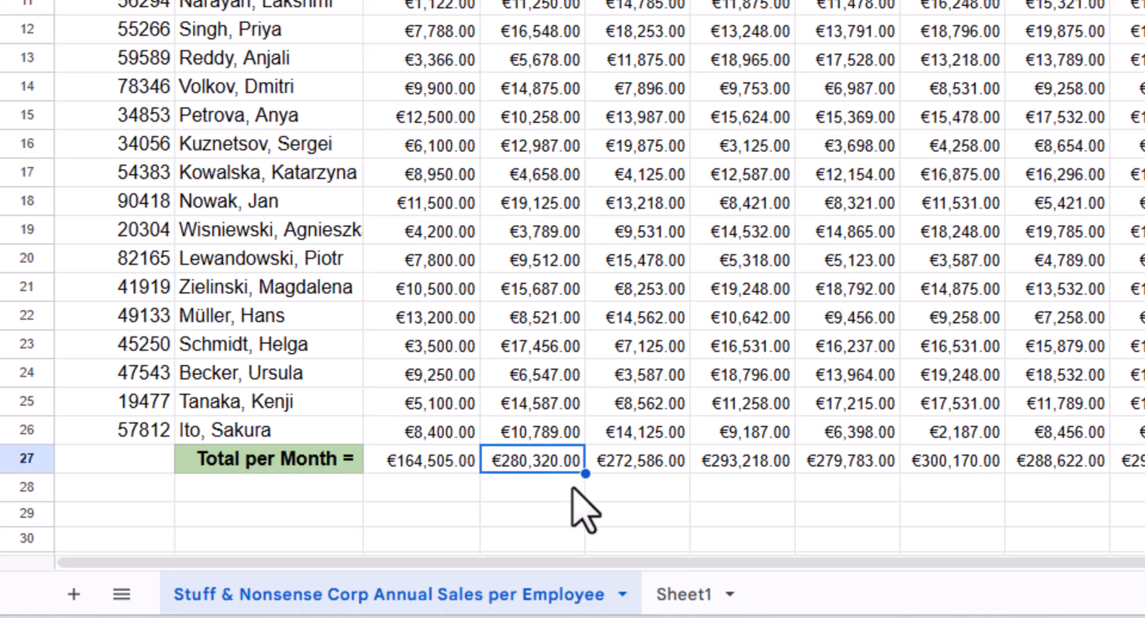
double_click(545, 466)
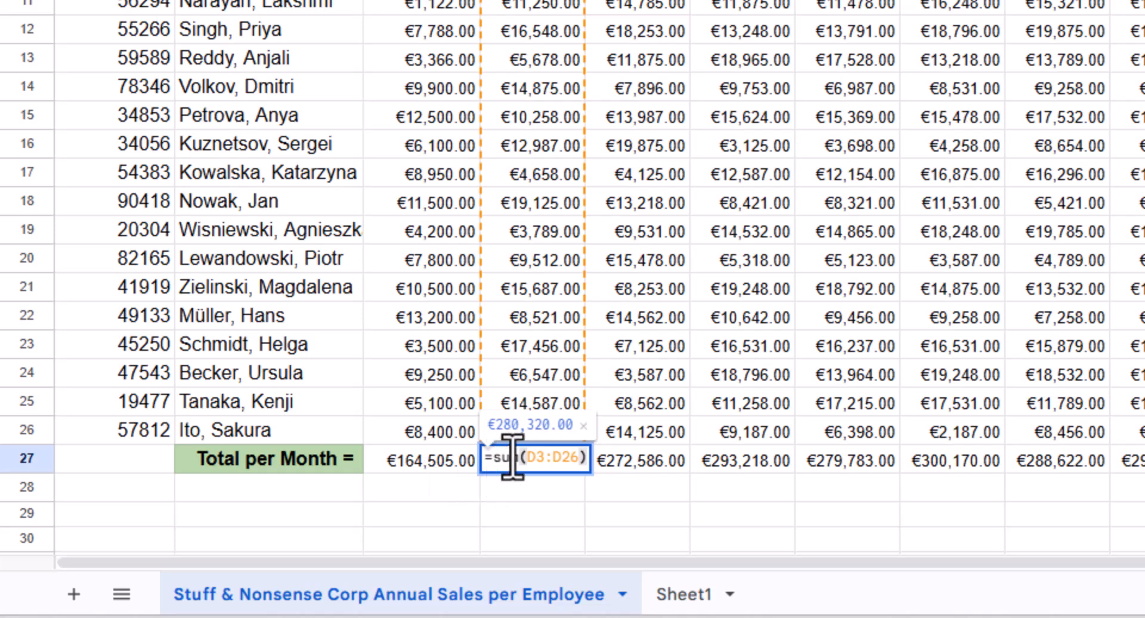
key("shift+Tab")
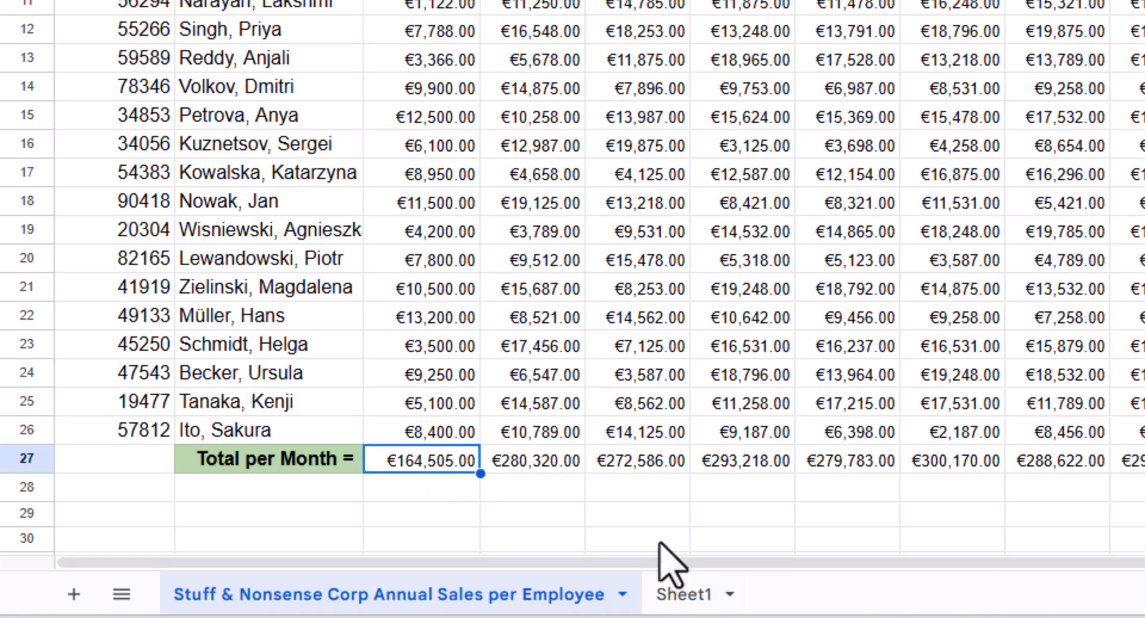
double_click(443, 463)
left_click(504, 487)
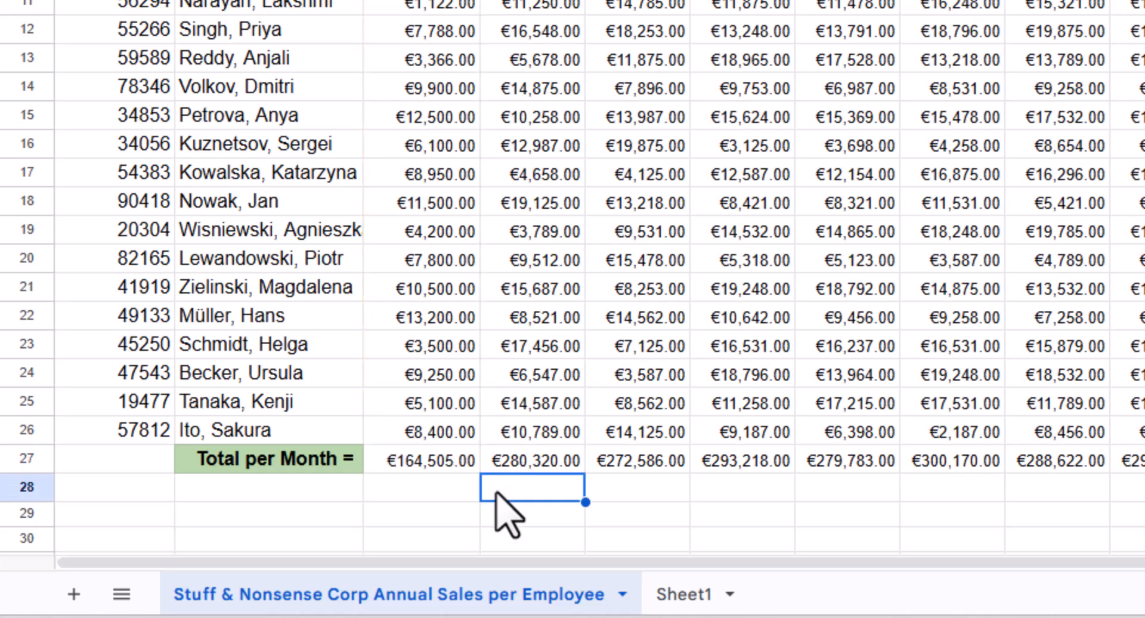
left_click(506, 464)
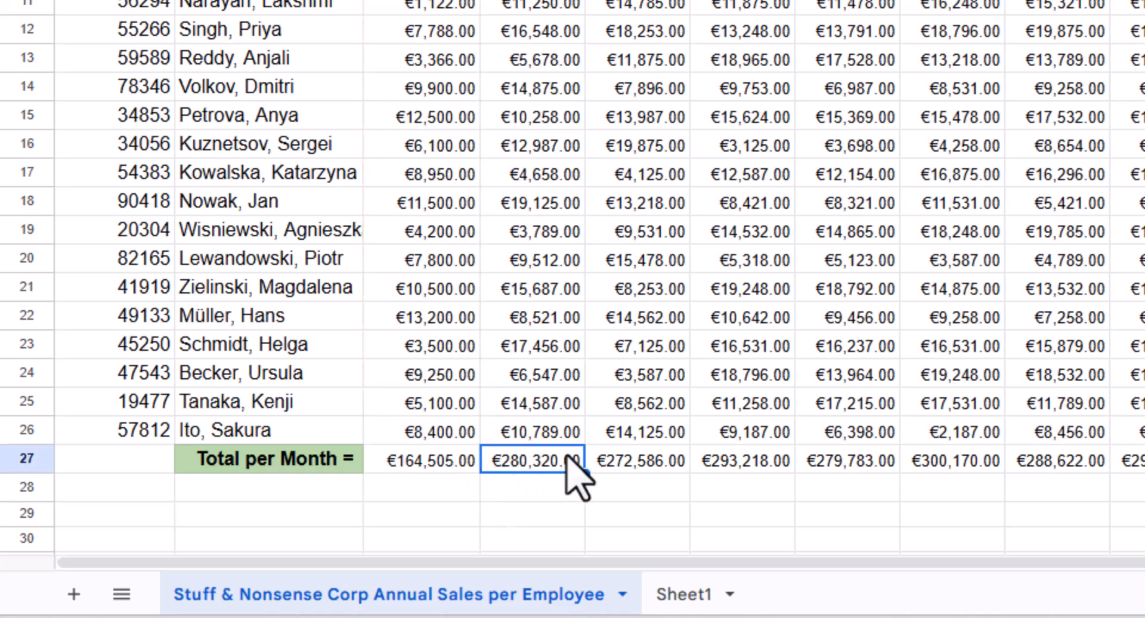
Inspect the SUM formulas behind the March and April totals in E27 and F27, checking which column range each references.
left_click(618, 460)
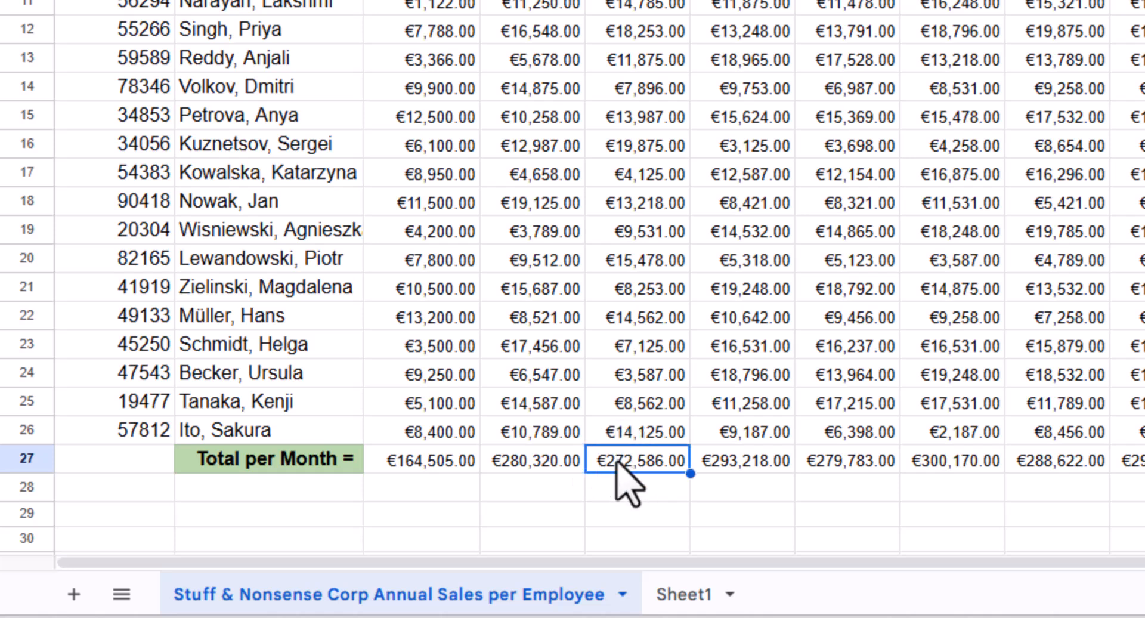
double_click(620, 460)
left_click(751, 463)
double_click(751, 460)
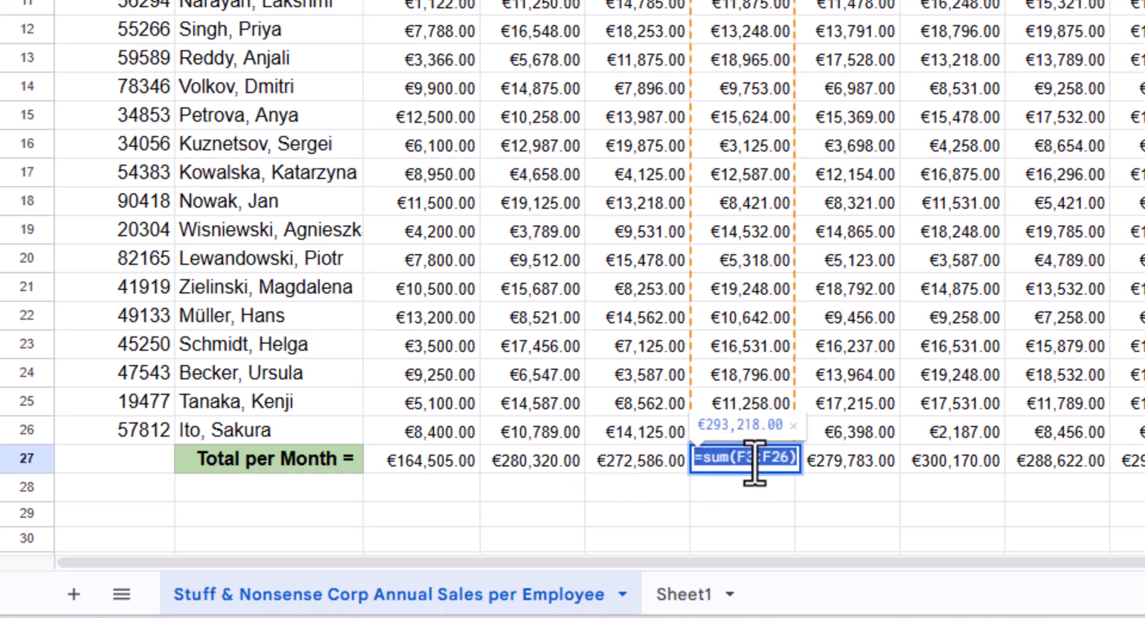
key("ctrl+a")
left_click(863, 485)
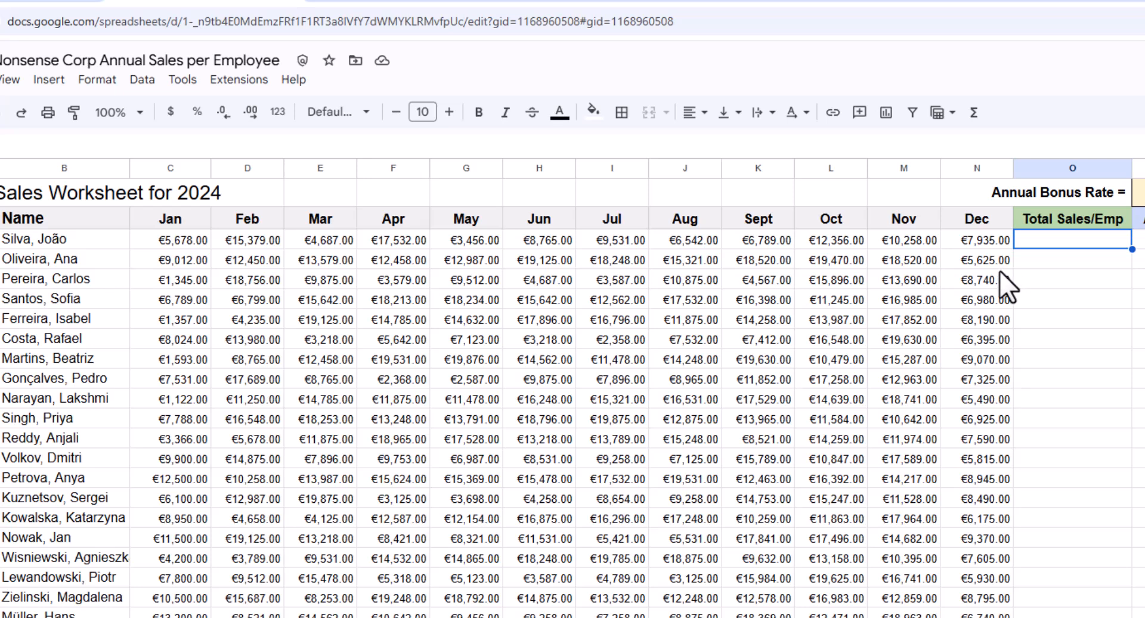
Total the first employee's January to December sales in O3 with the formula =sum(C3:N3).
type("=")
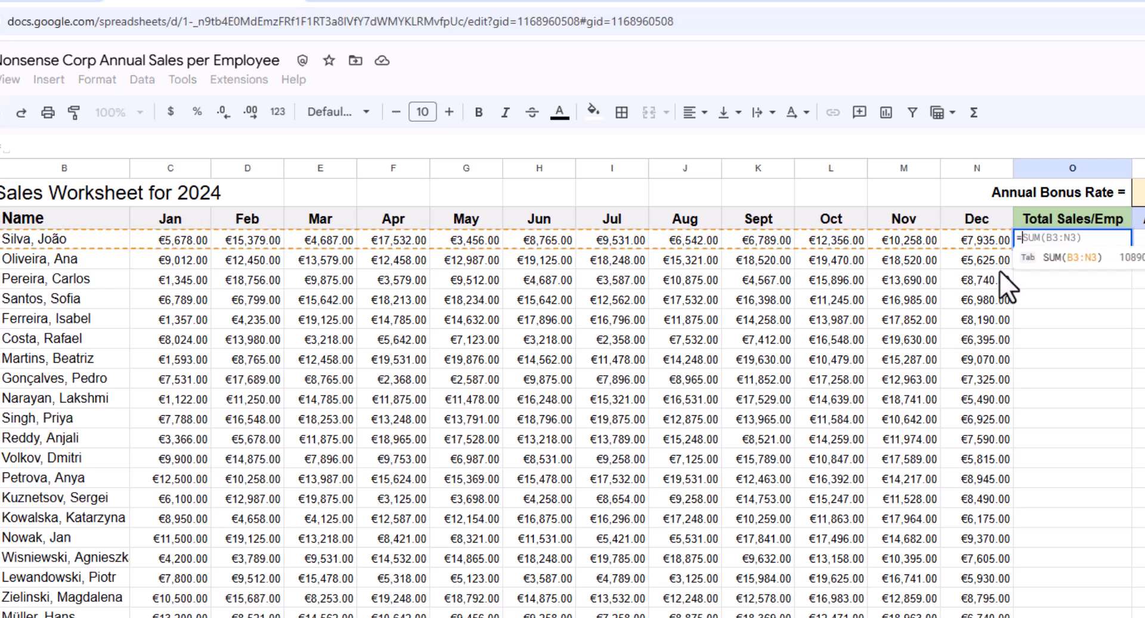
type("sum(")
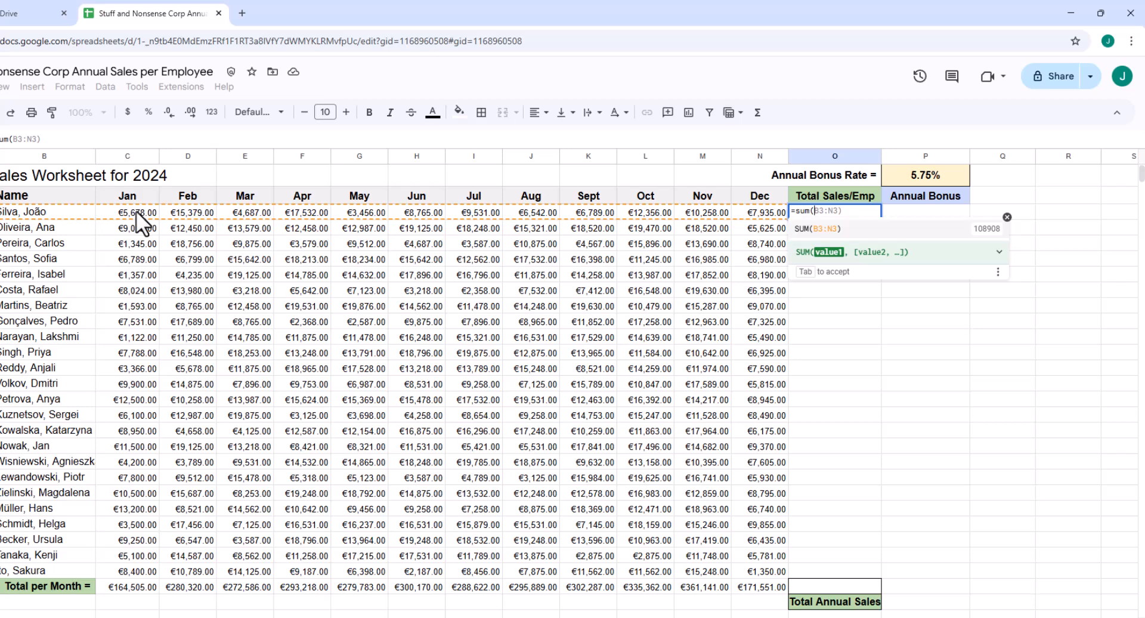
left_click_drag(136, 210, 758, 213)
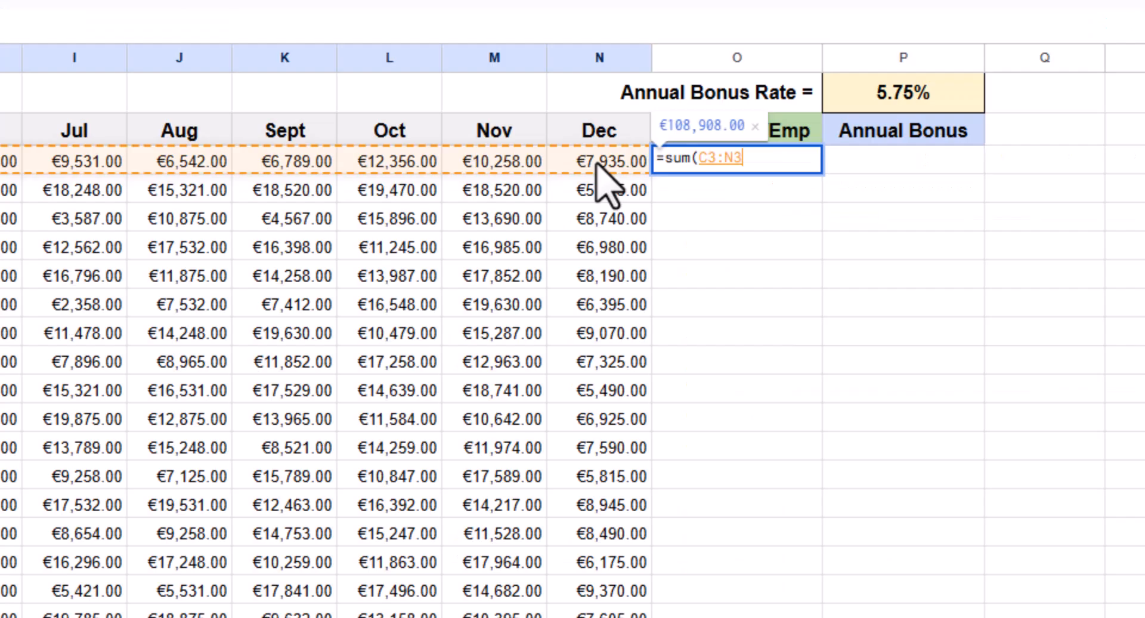
left_click_drag(596, 163, 597, 166)
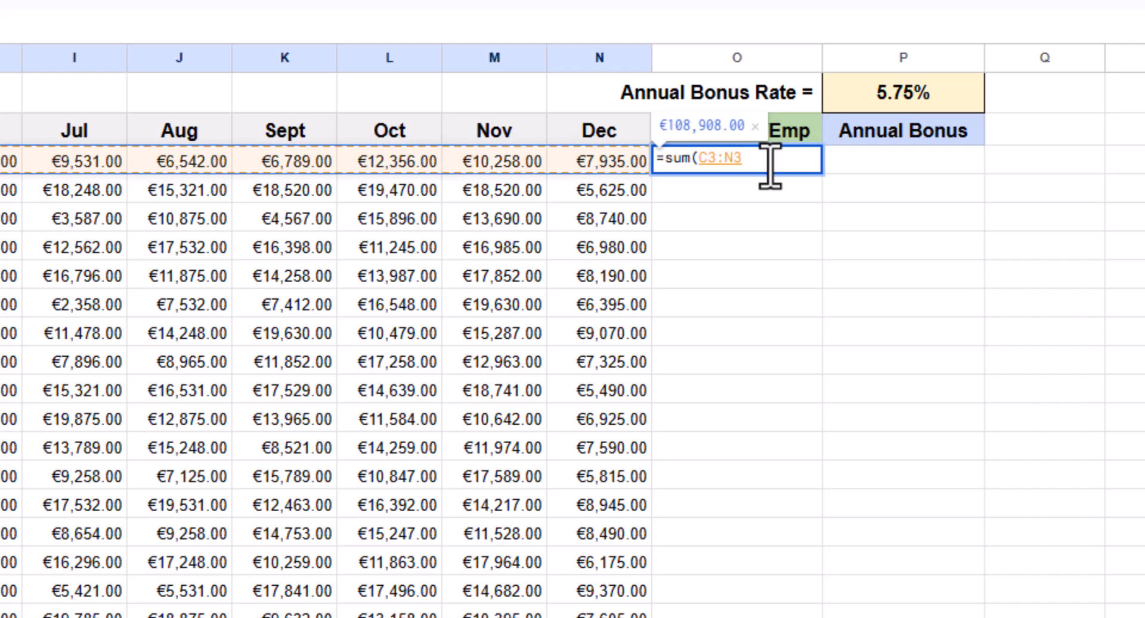
type(")")
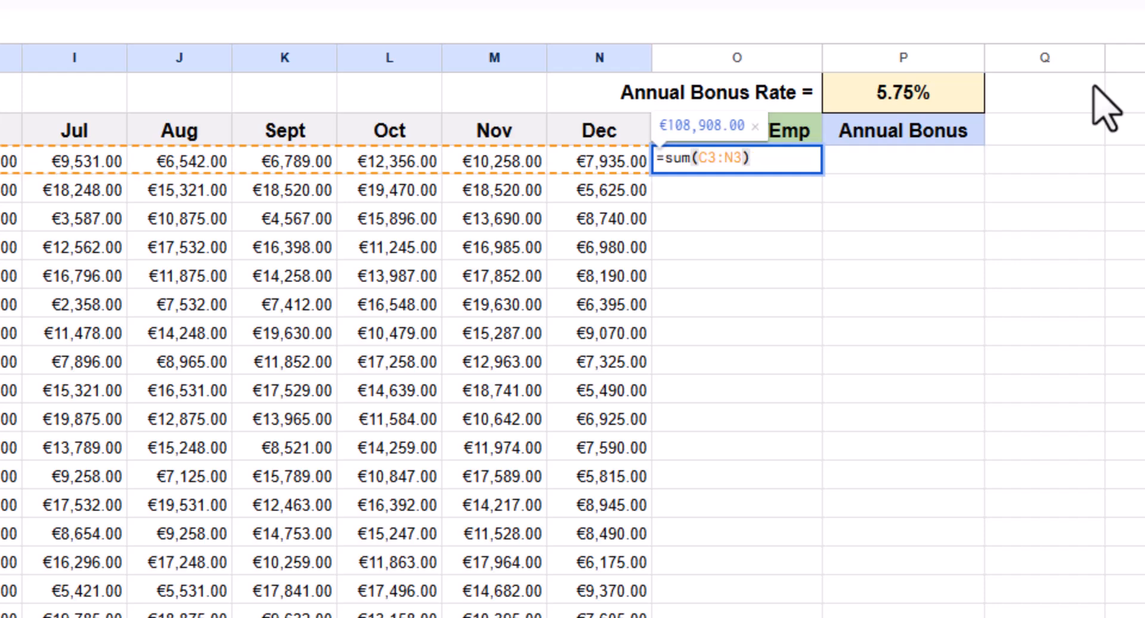
key("Return")
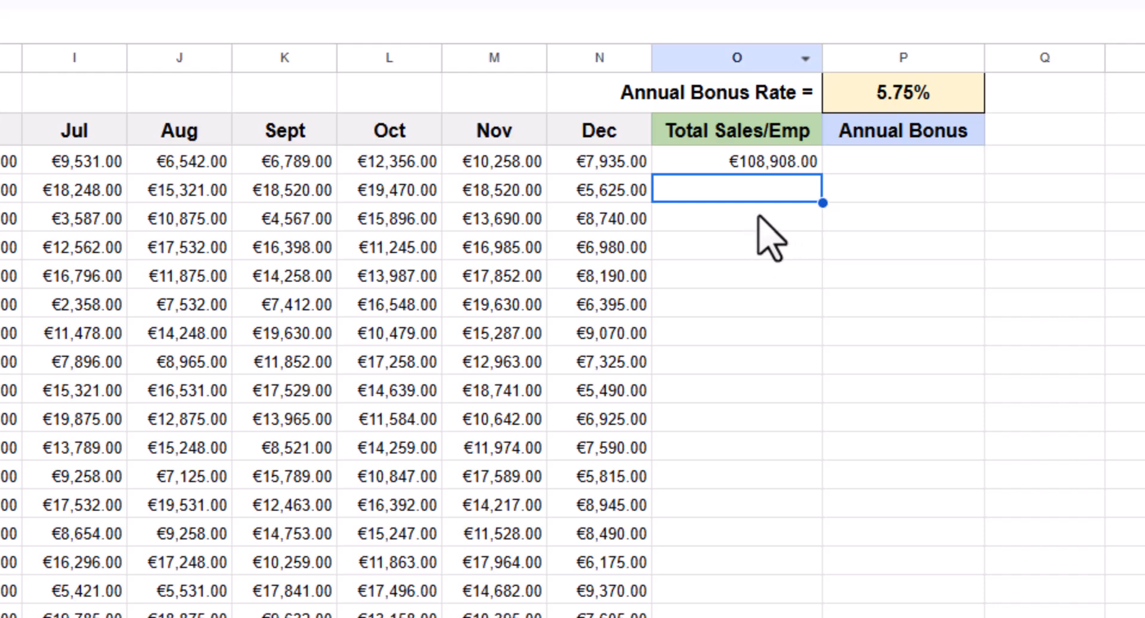
Fill the employee total formula from O3 down the Total Sales/Emp column through the last employee in O26.
left_click(764, 161)
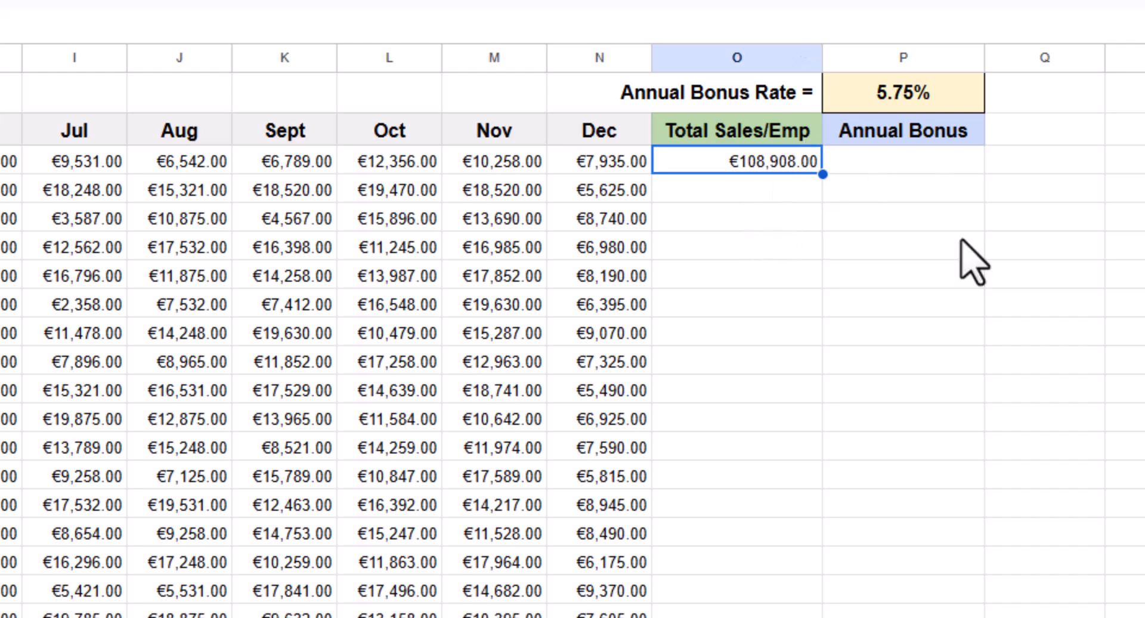
left_click(732, 191)
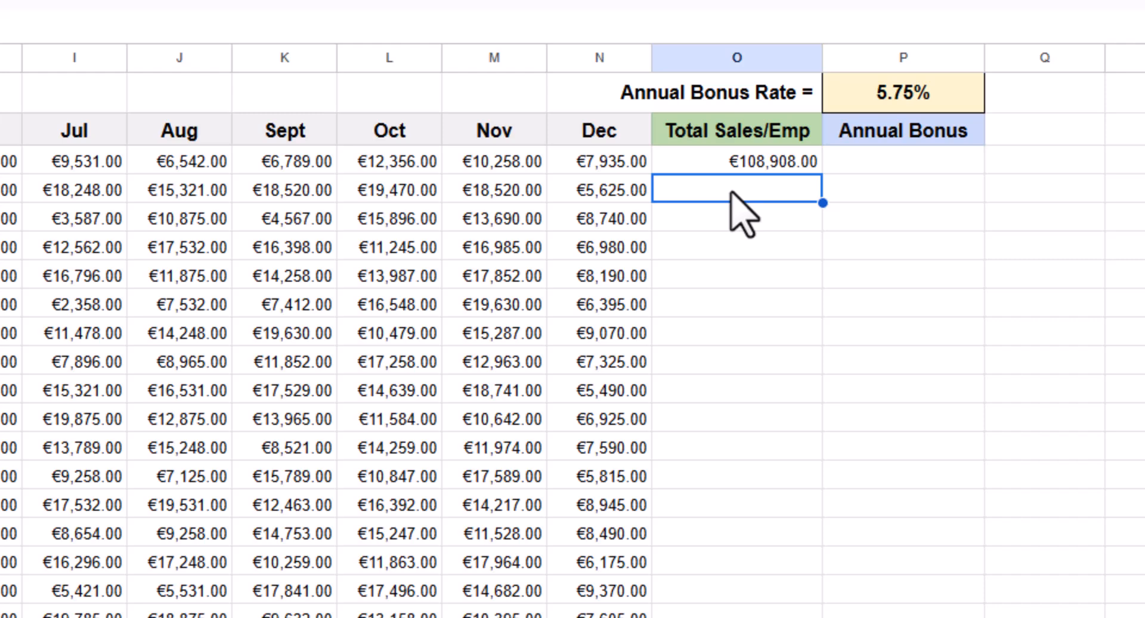
left_click(711, 156)
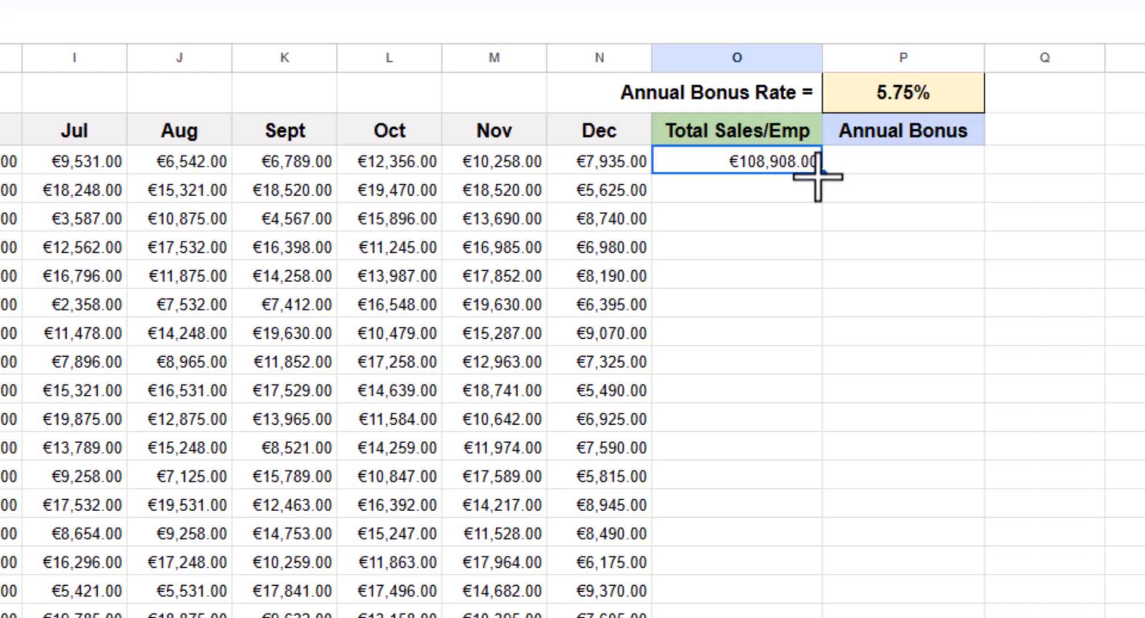
left_click_drag(817, 176, 820, 393)
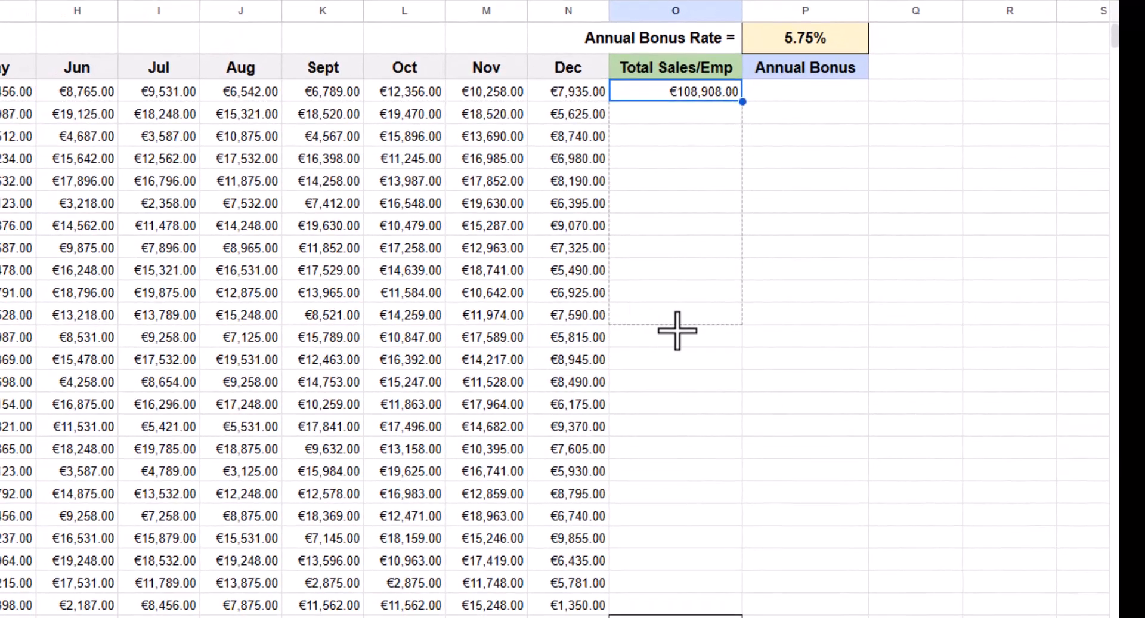
left_click_drag(676, 331, 748, 471)
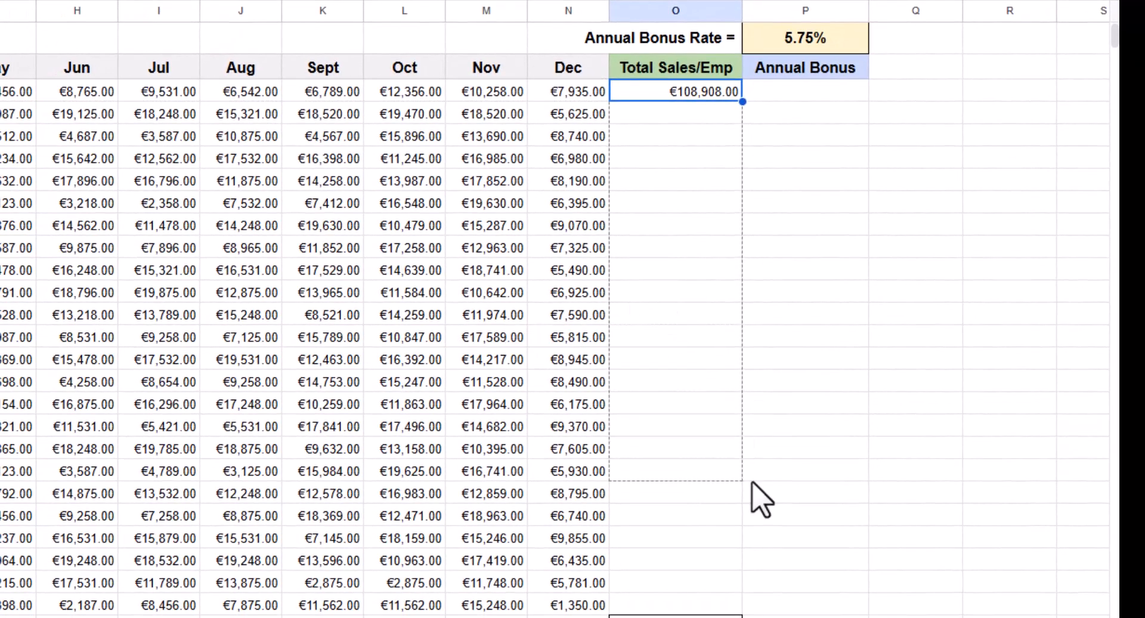
left_click(796, 449)
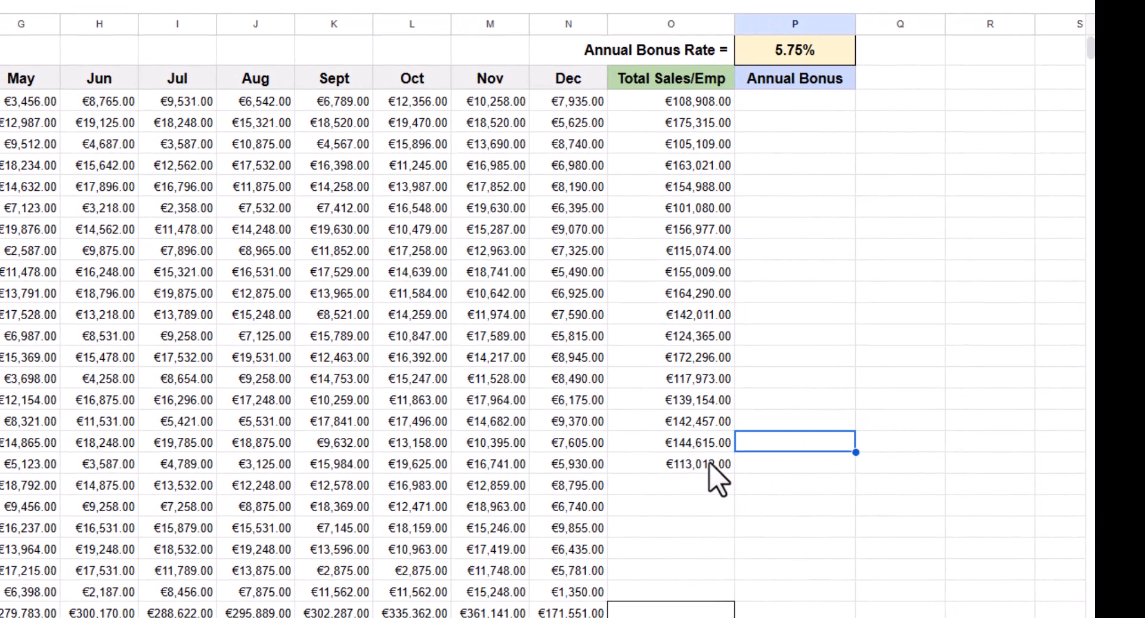
left_click(717, 472)
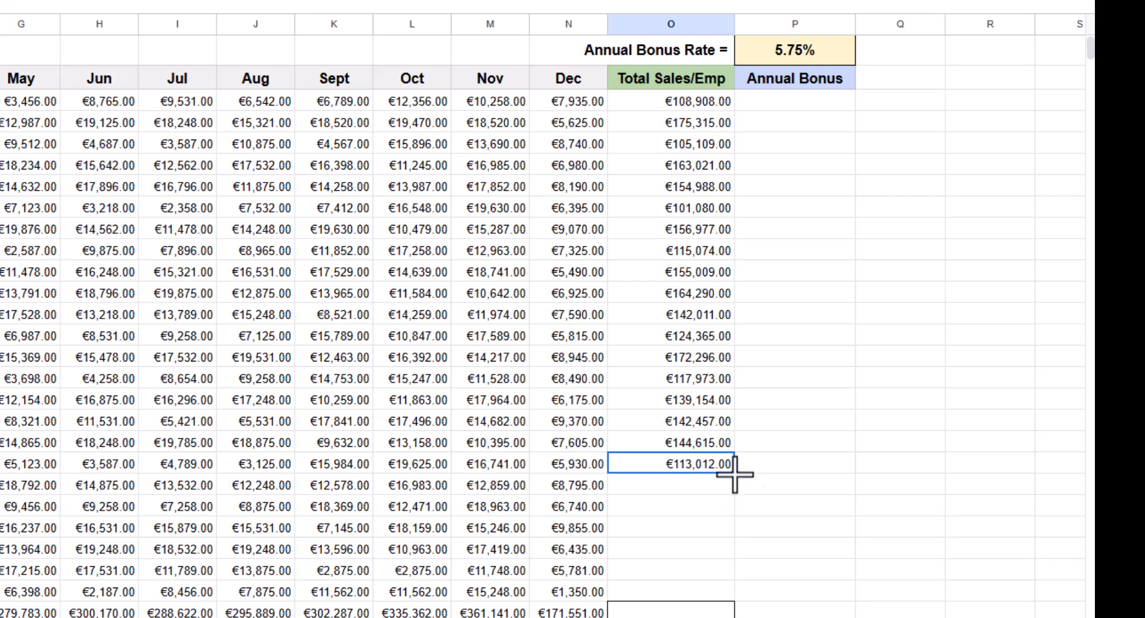
left_click_drag(734, 475, 749, 595)
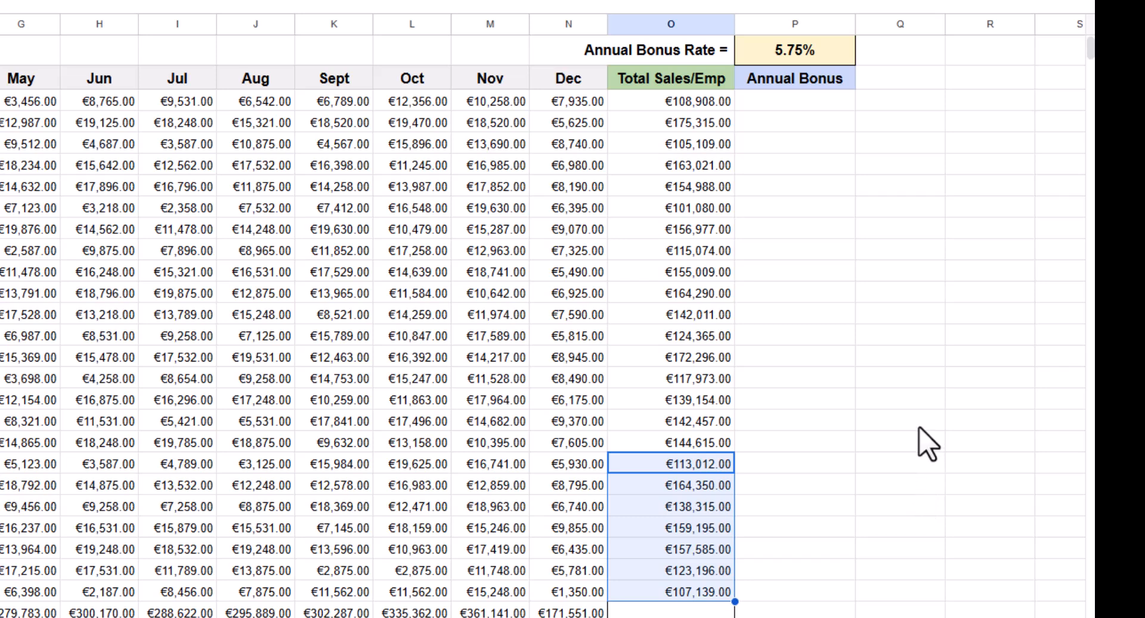
left_click(831, 528)
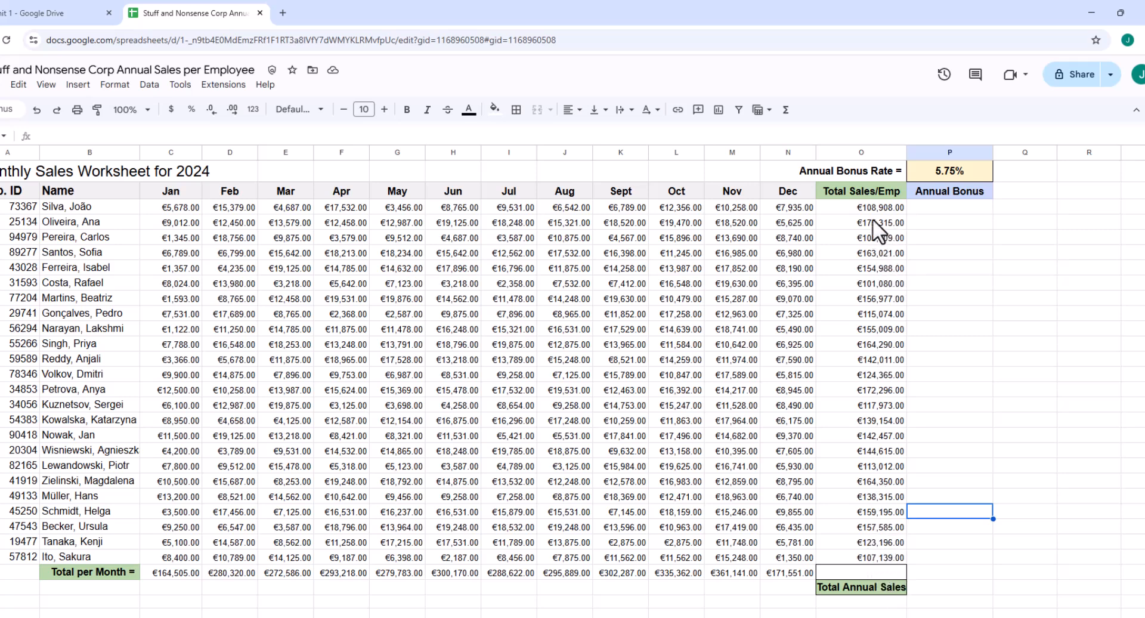
Extend the row total formula from O26 into O27 to calculate the Total Annual Sales.
left_click(867, 555)
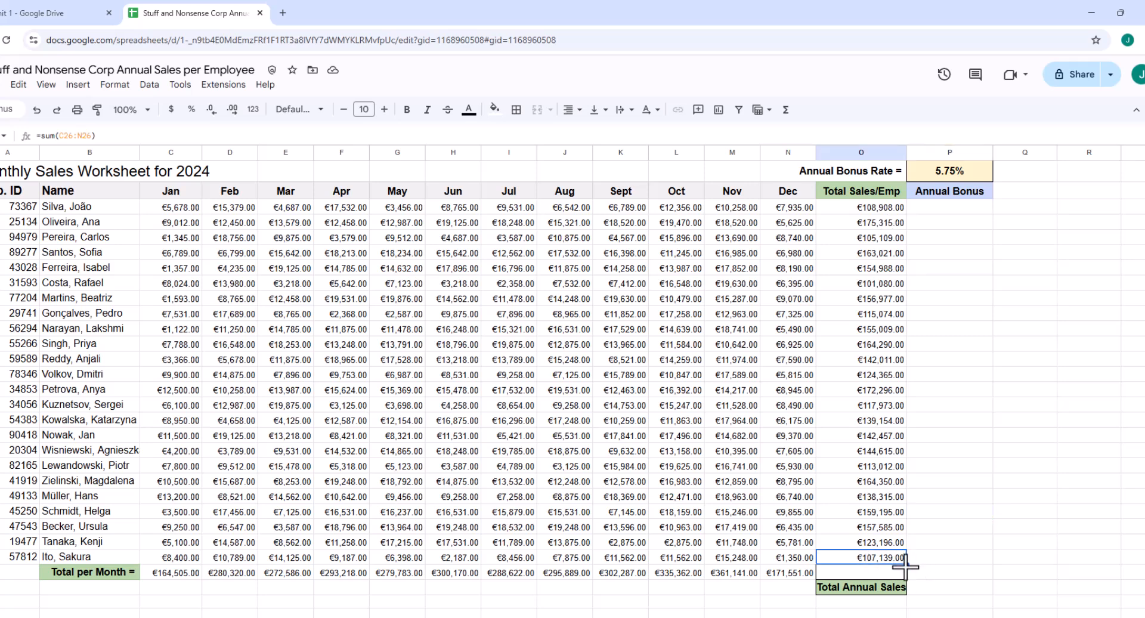
mouse_move(906, 566)
left_mouse_down()
mouse_move(904, 604)
mouse_move(909, 573)
left_mouse_up()
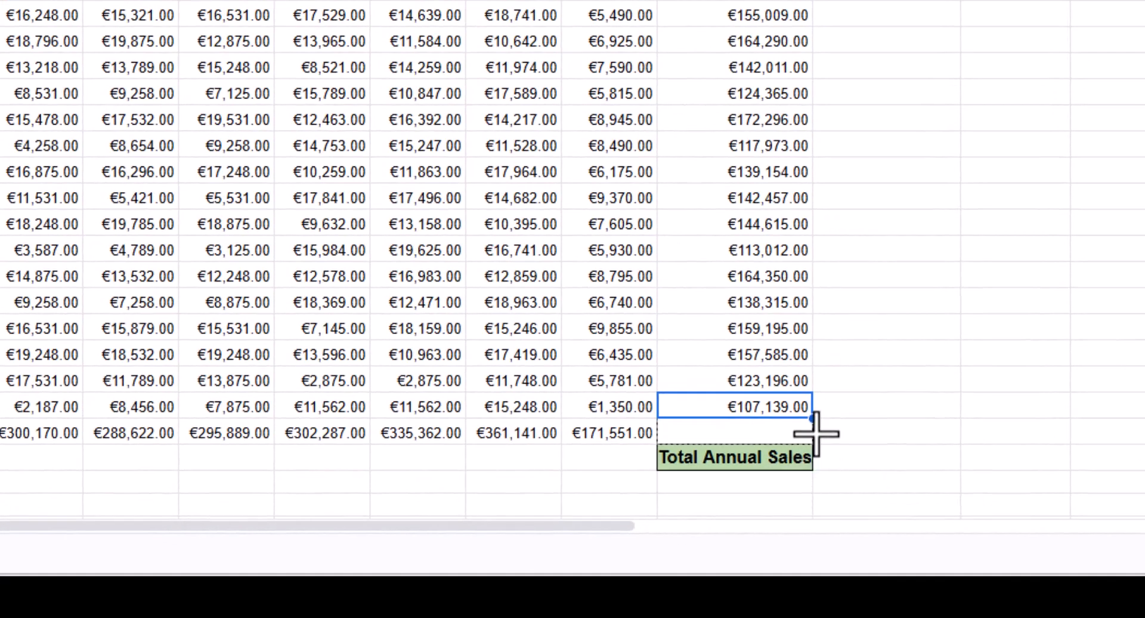
left_click_drag(816, 433, 817, 441)
left_click(881, 408)
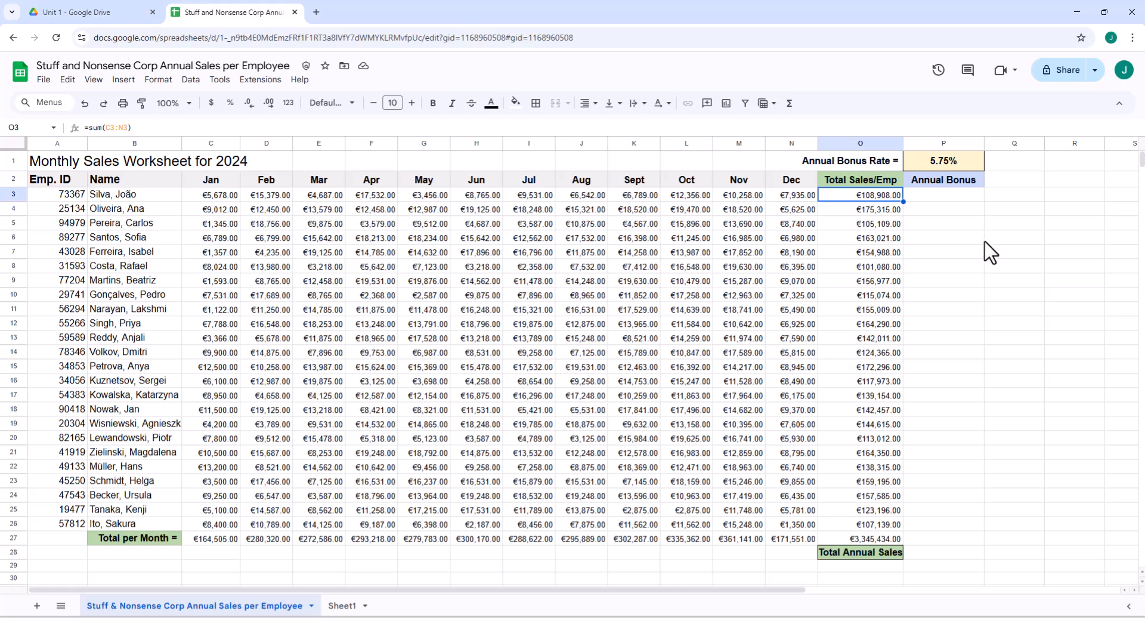
Calculate the first employee's annual bonus in P3 by multiplying the bonus rate by the employee's total sales, =P1*O3.
left_click(949, 197)
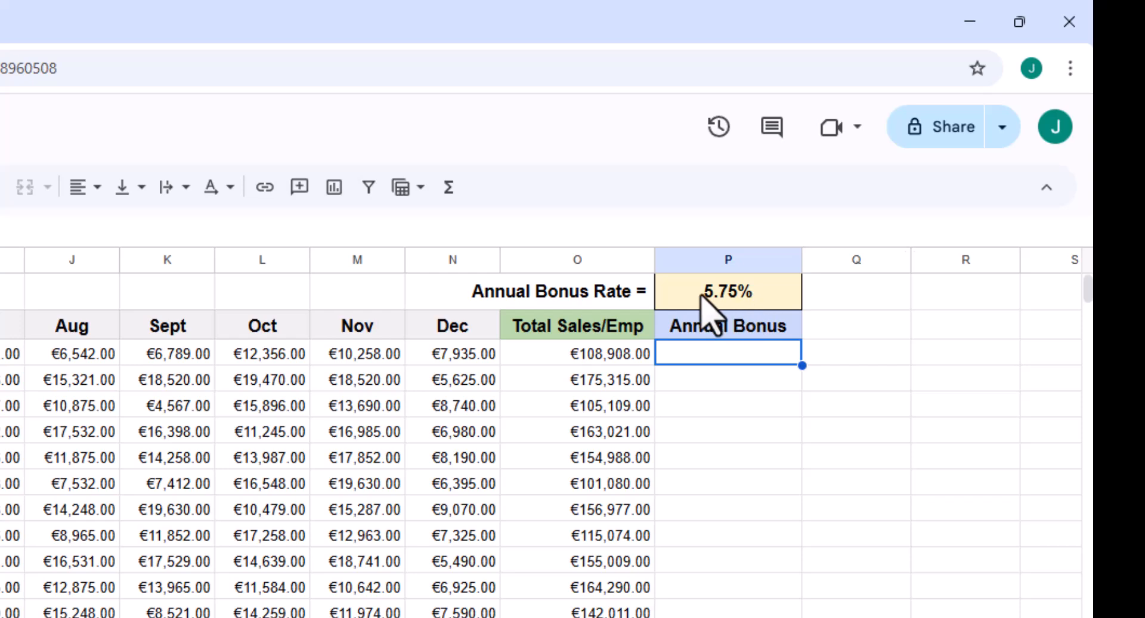
left_click(939, 166)
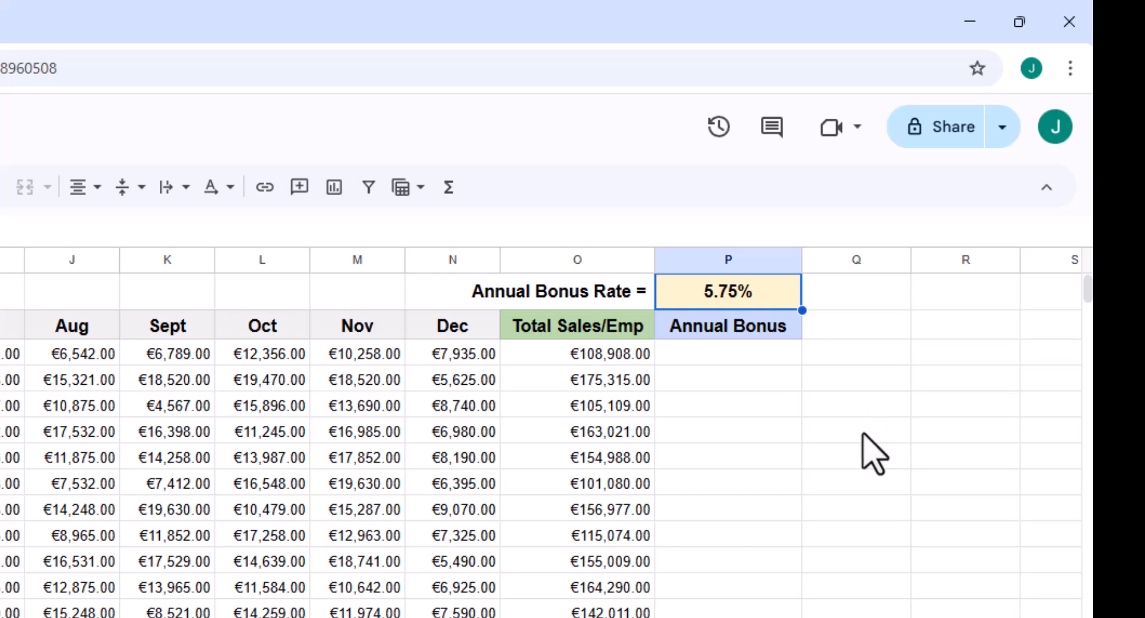
left_click(719, 353)
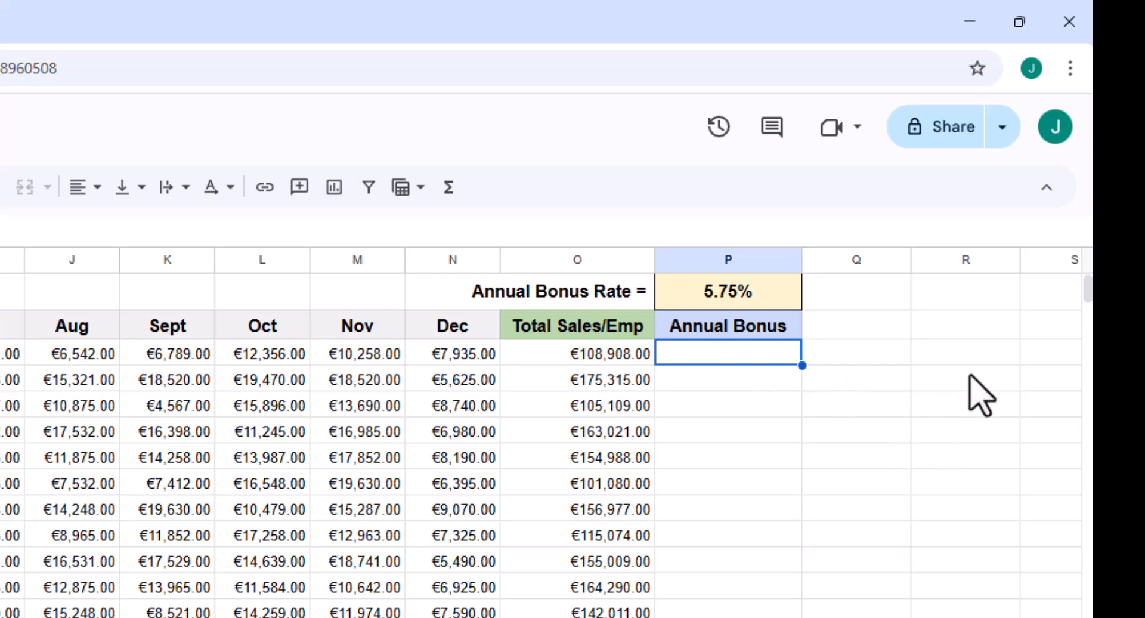
type("=")
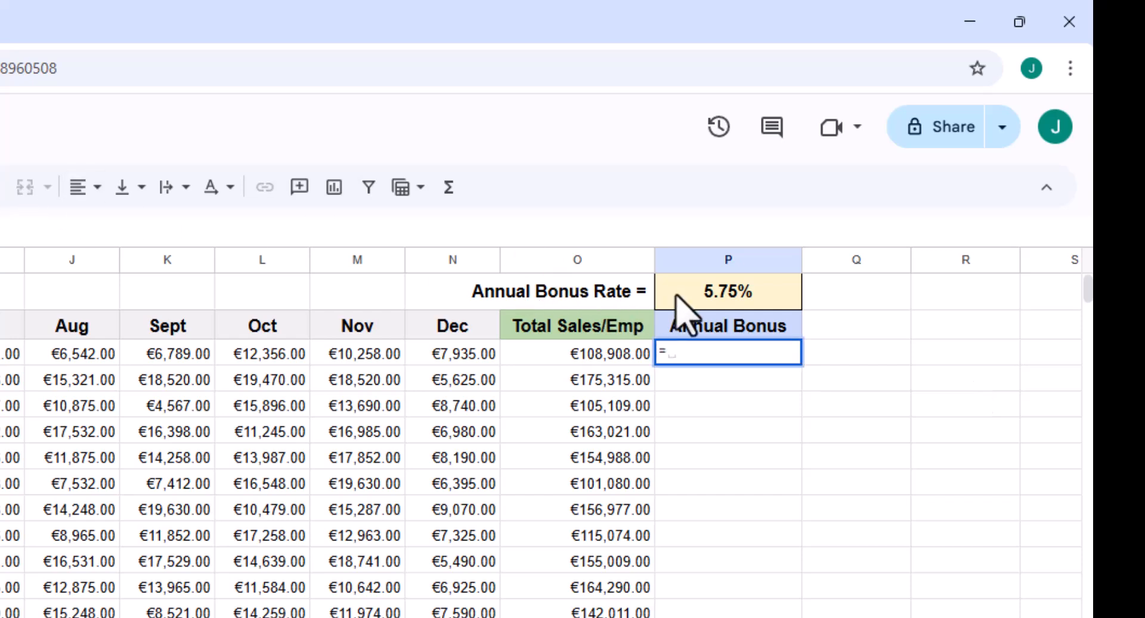
left_click(711, 296)
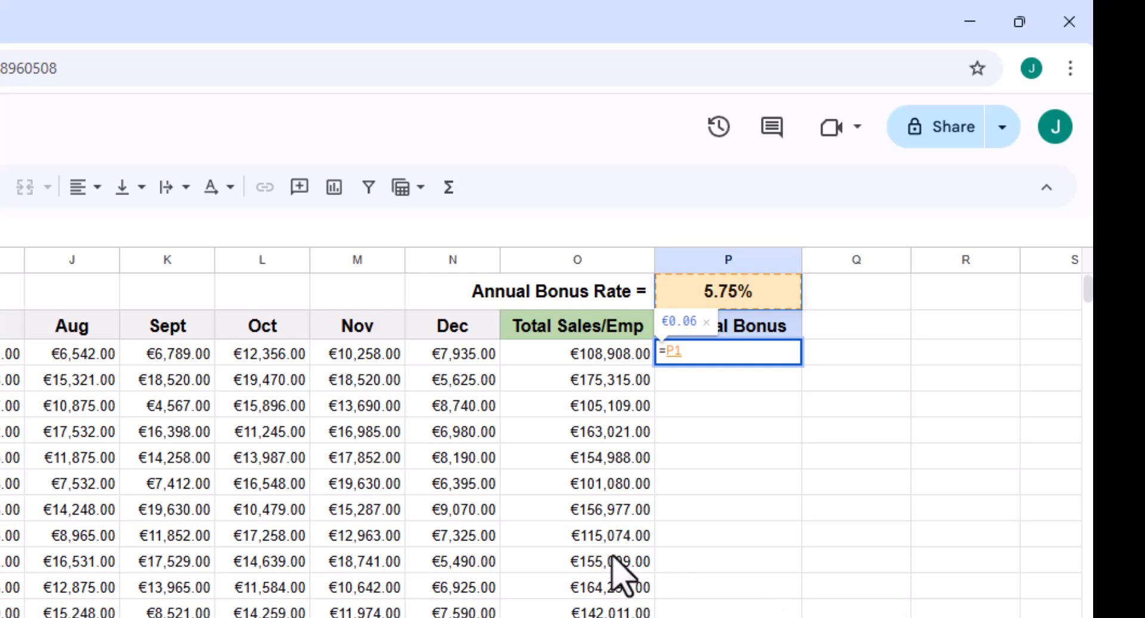
type("*")
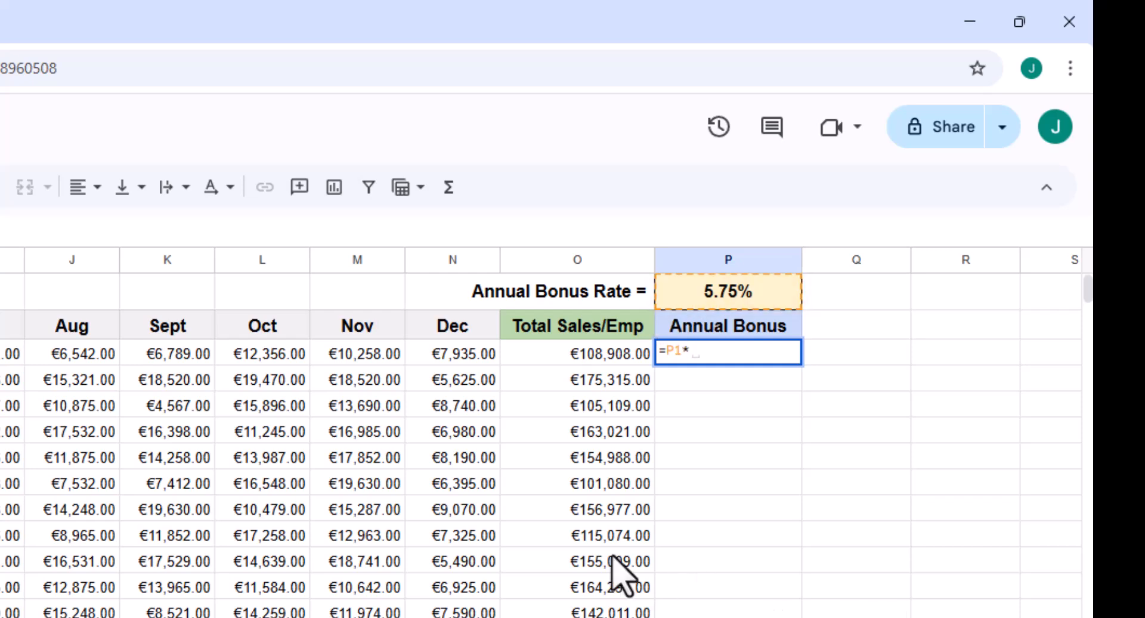
left_click(599, 354)
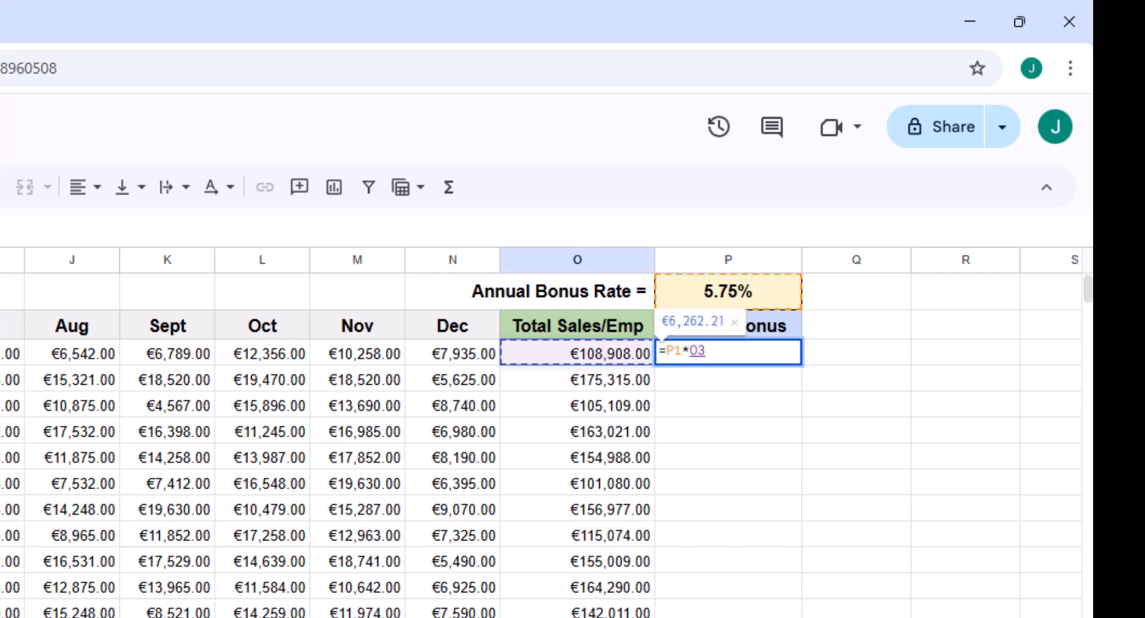
key("Return")
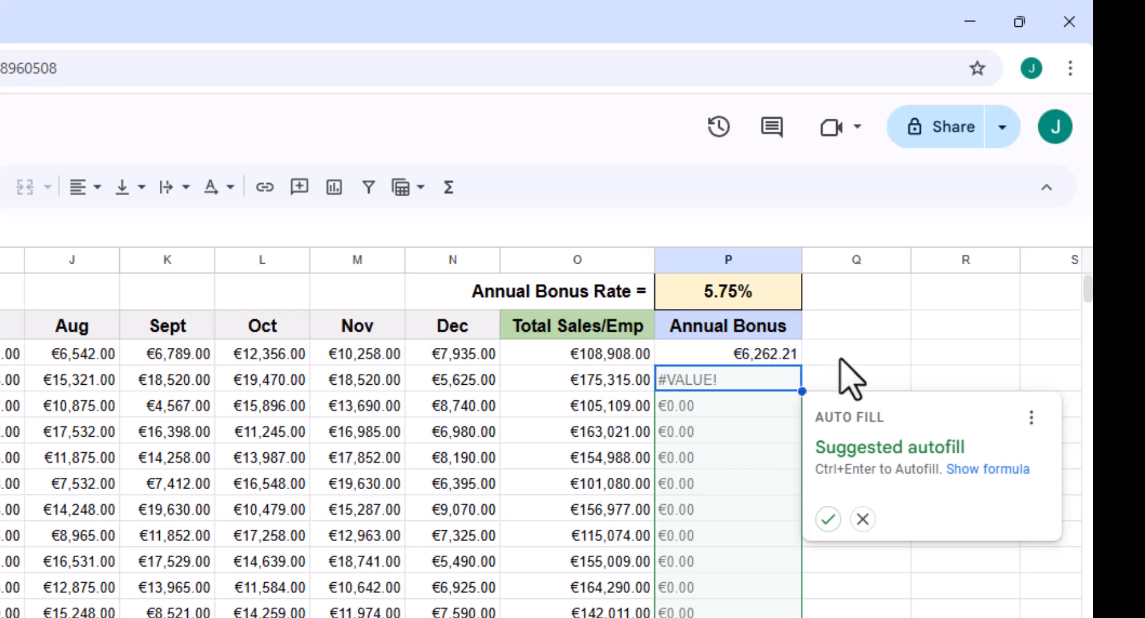
Fill the bonus formula from P3 down the Annual Bonus column through P27 and inspect the result in P6.
left_click(782, 354)
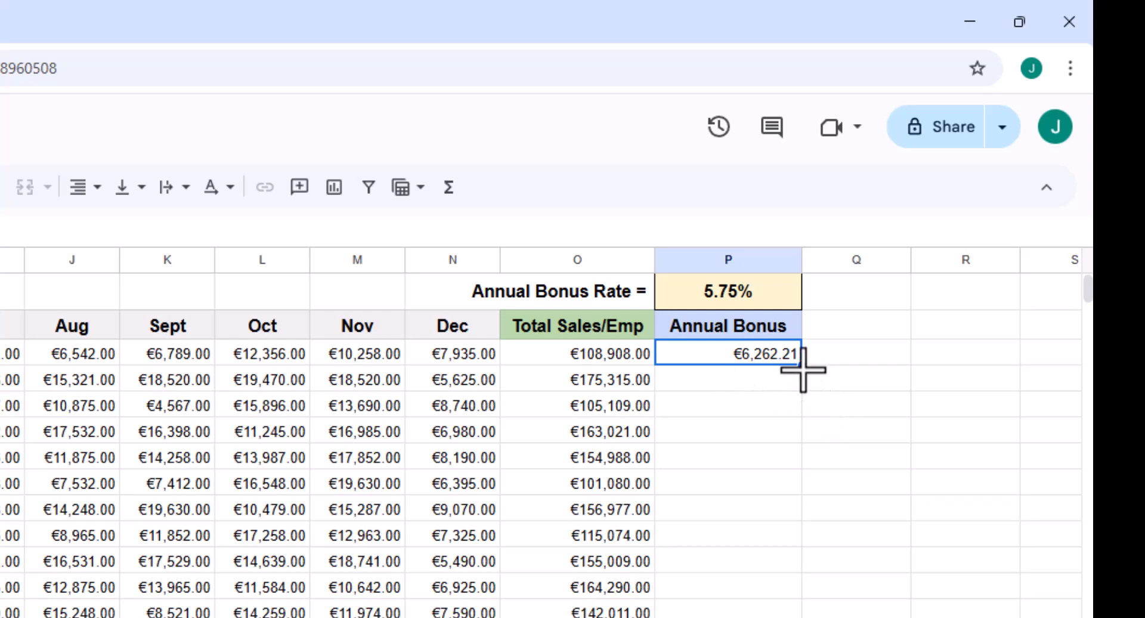
left_click_drag(803, 368, 883, 585)
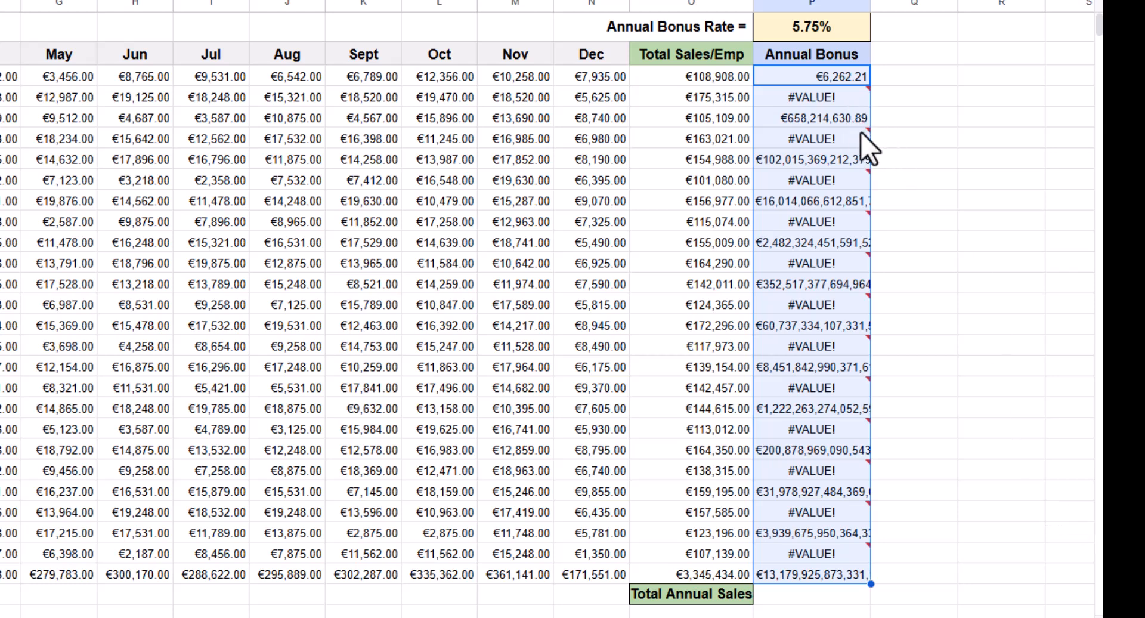
mouse_move(805, 133)
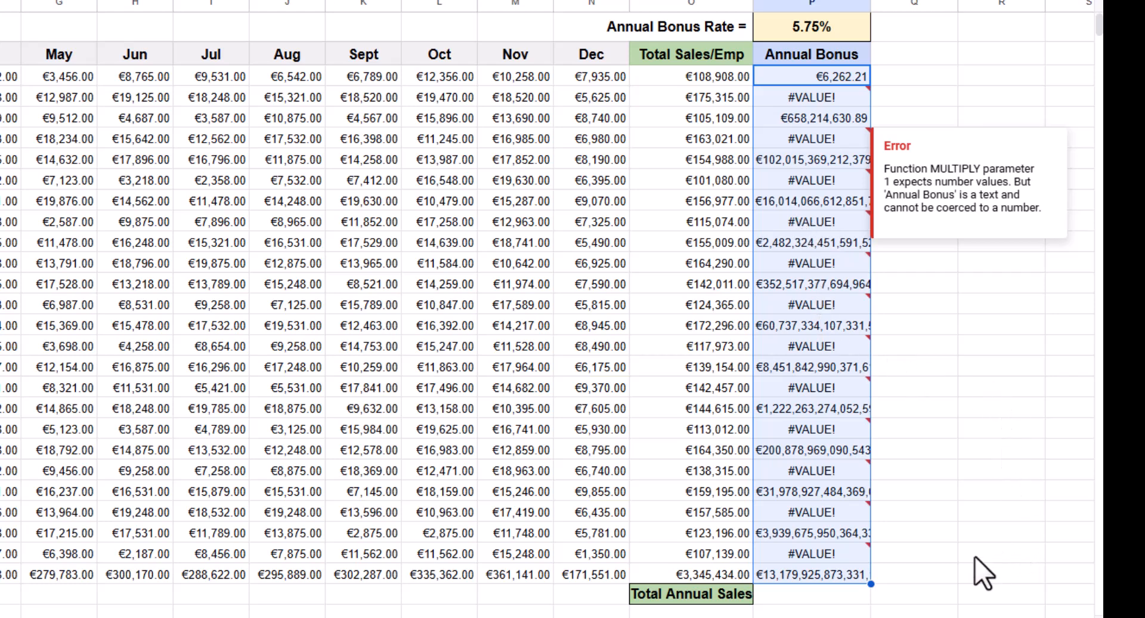
left_click(949, 552)
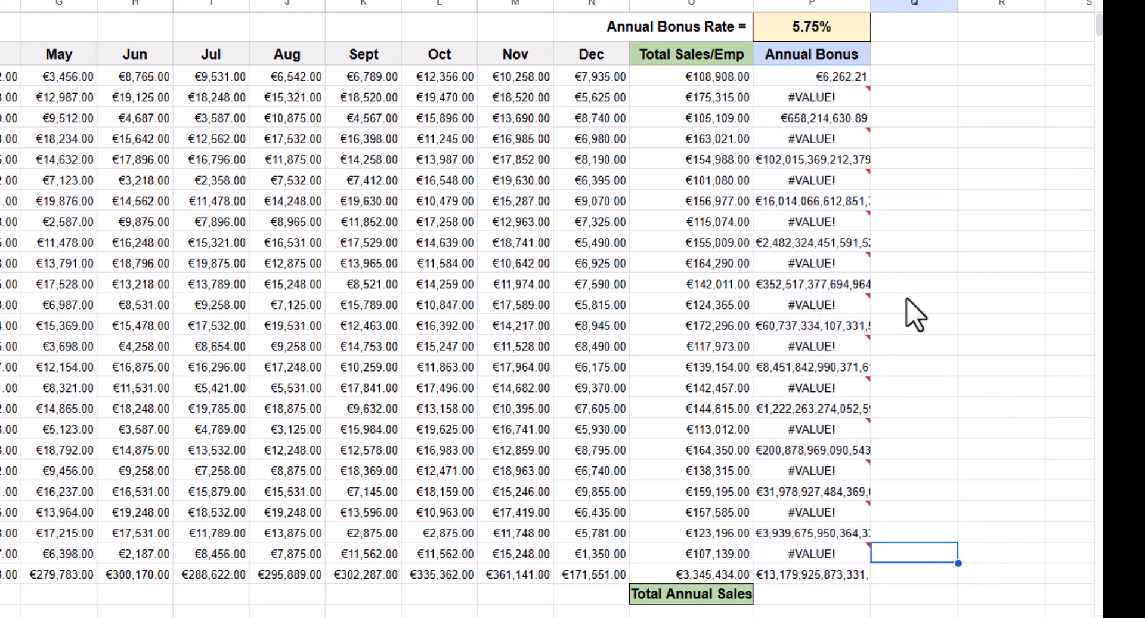
Check the error in P4 and clear the copied bonus formulas from P4 down the Annual Bonus column.
left_click(827, 100)
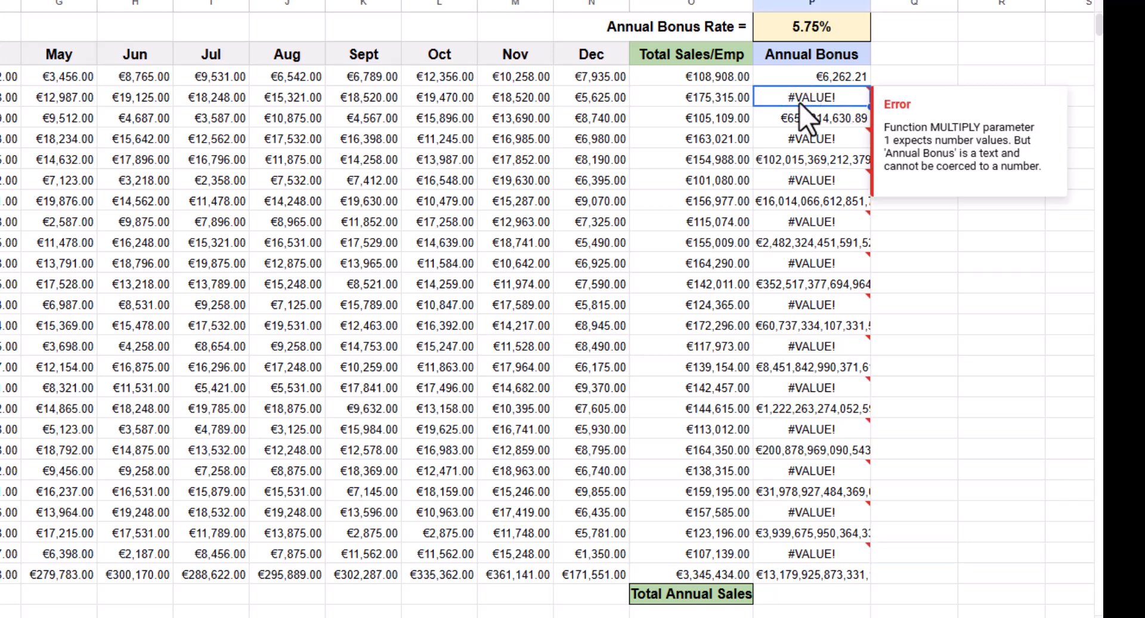
left_click_drag(800, 100, 862, 615)
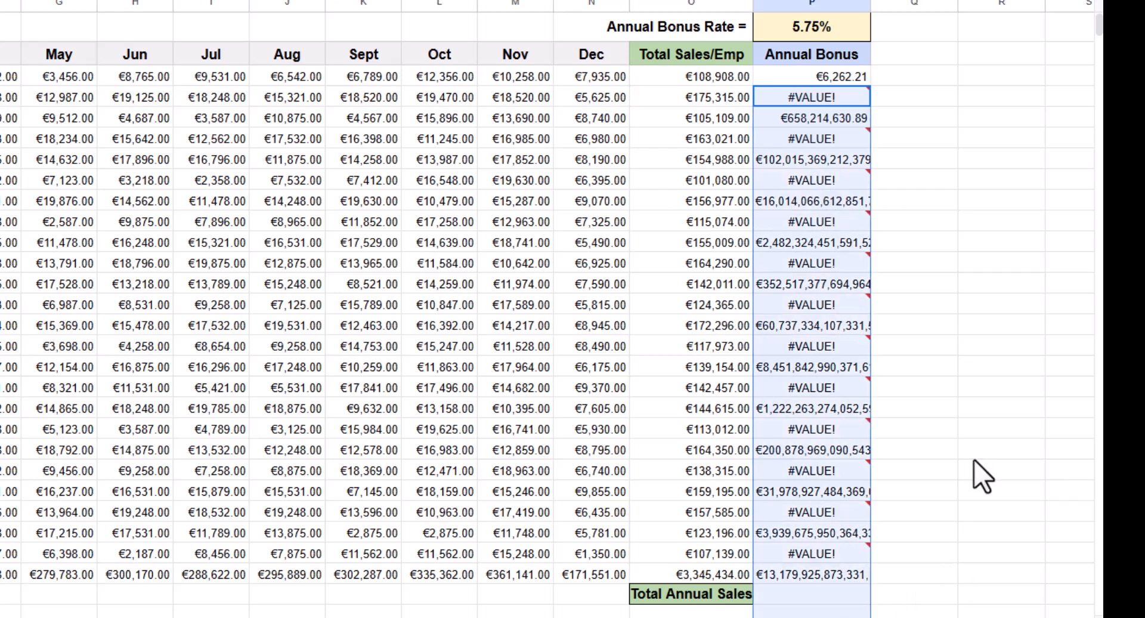
key("Delete")
left_click(926, 176)
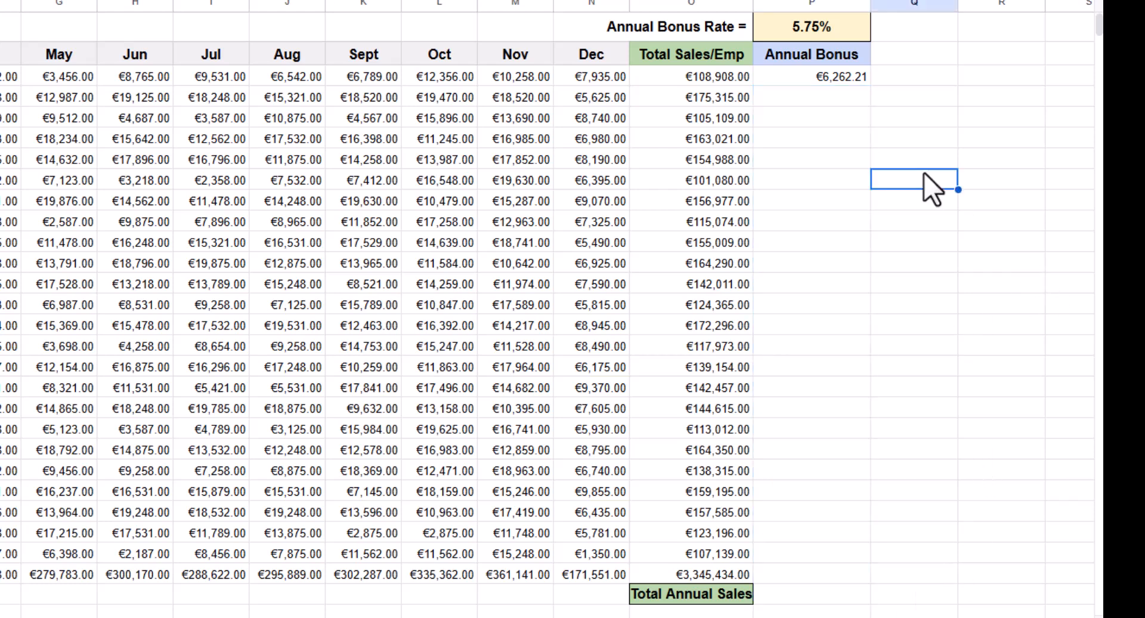
Fill the bonus formula from P3 down the Annual Bonus column again, through P28.
left_click(850, 79)
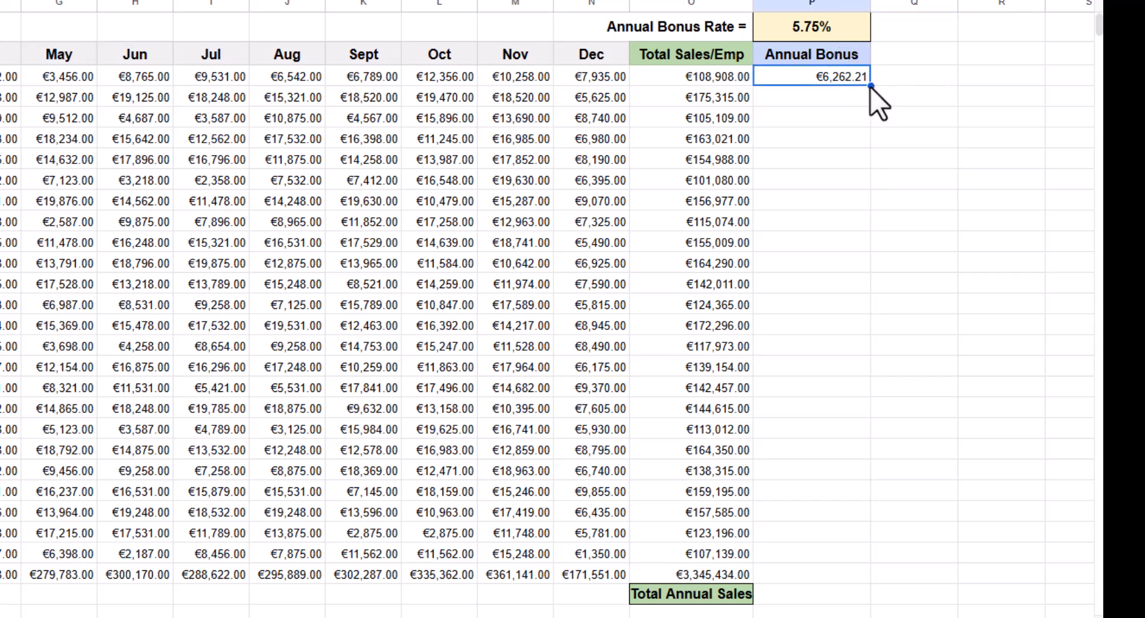
left_click_drag(871, 86, 865, 612)
left_click(981, 264)
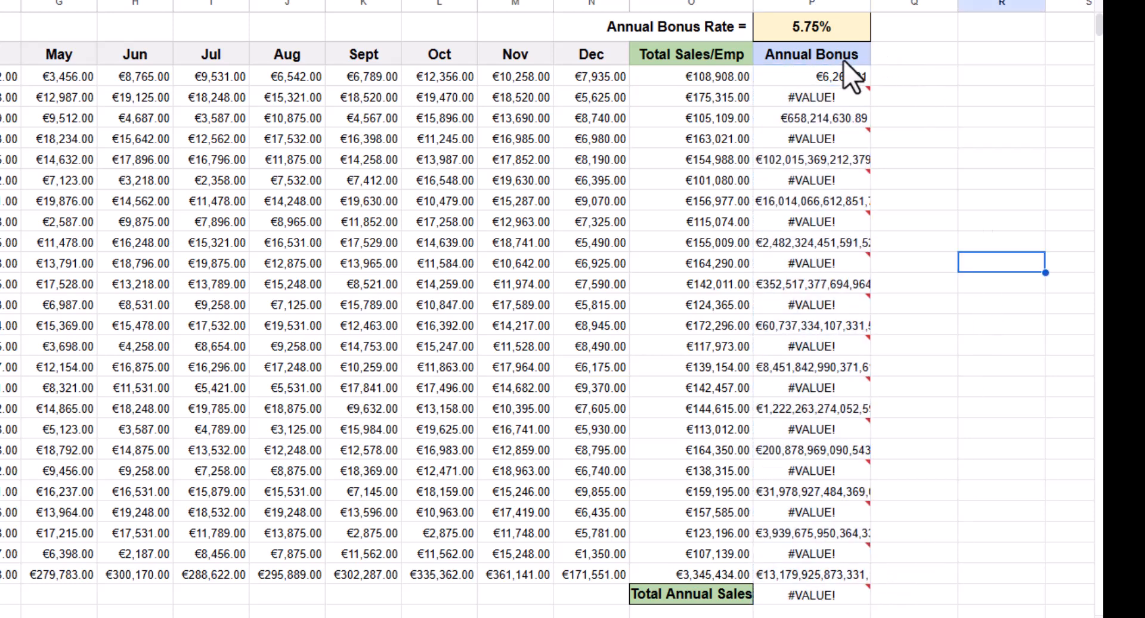
Examine the copied bonus formulas in P4 and P5 to see which cells they reference.
left_click(801, 105)
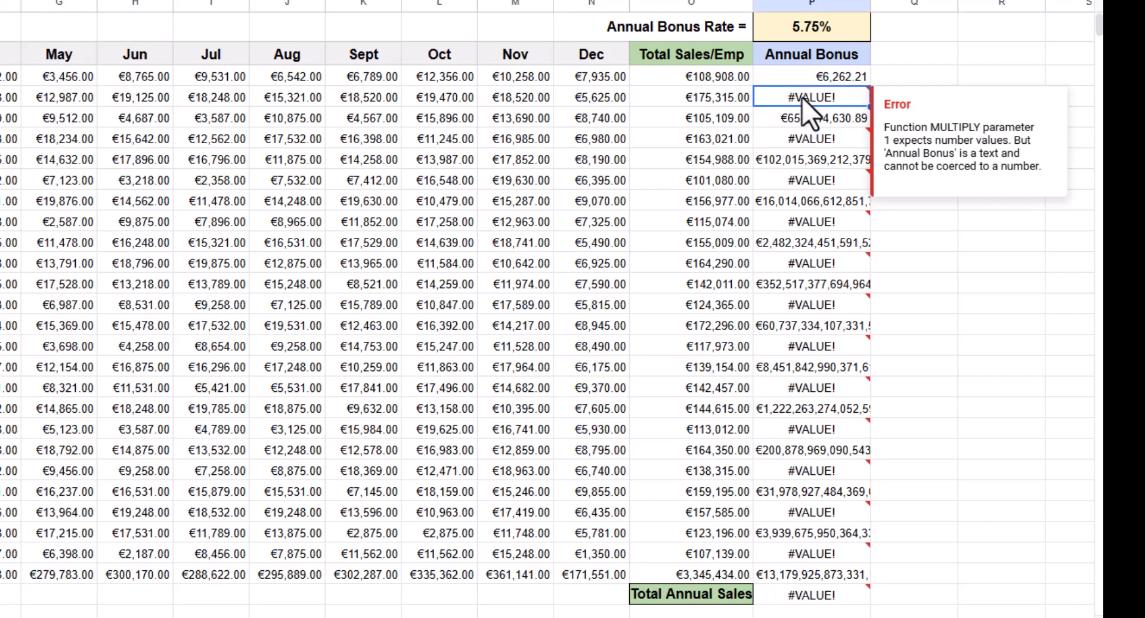
double_click(801, 105)
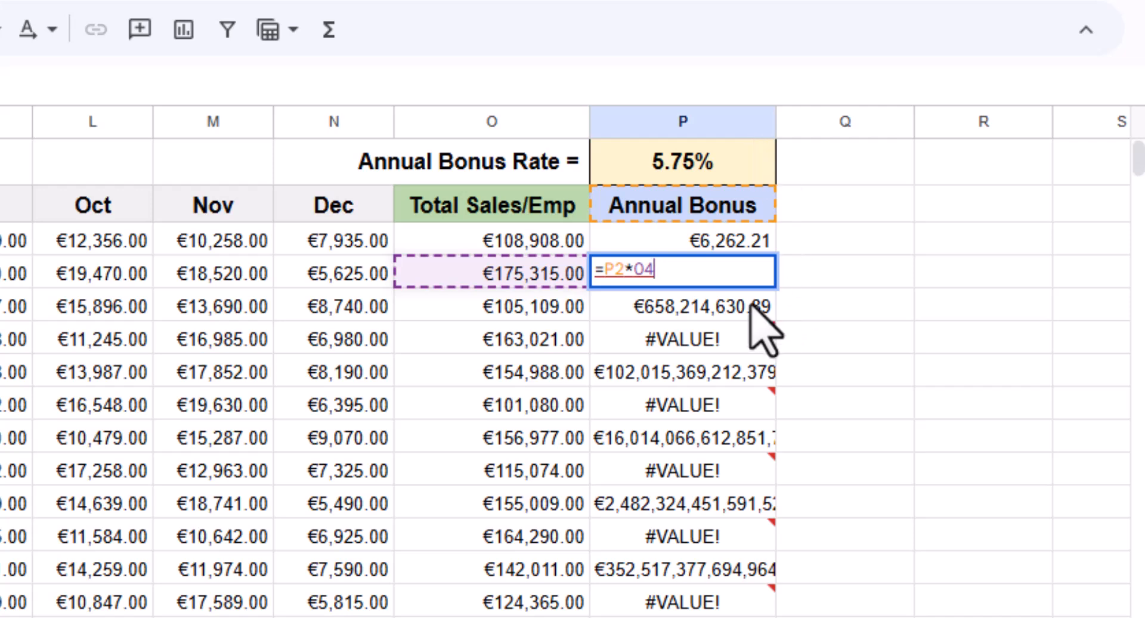
left_click(641, 306)
double_click(641, 306)
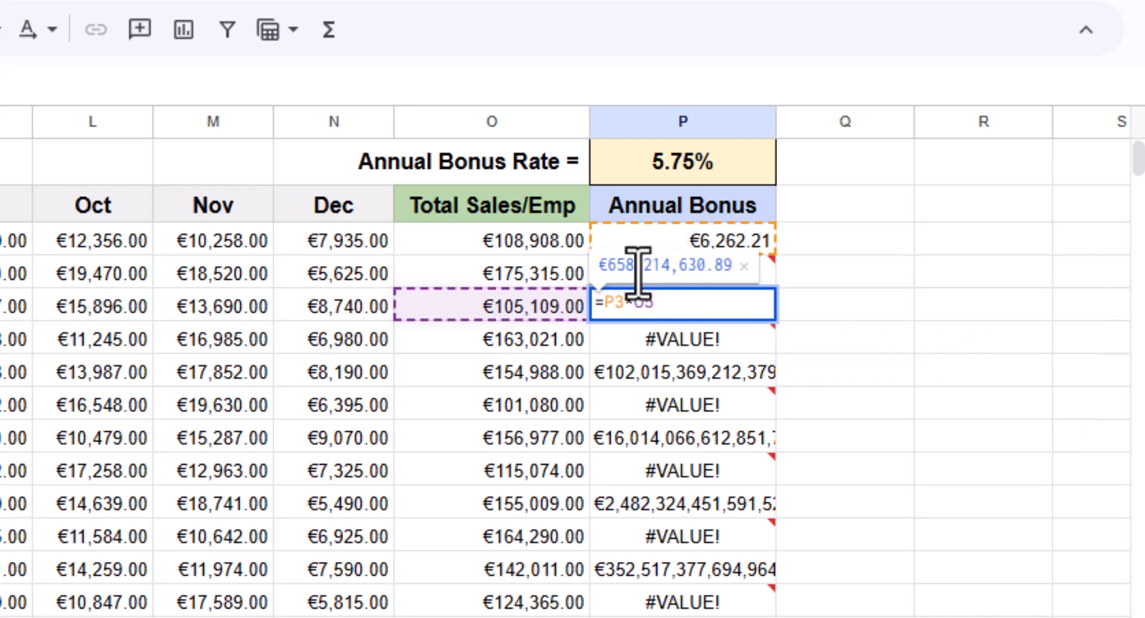
left_click(695, 373)
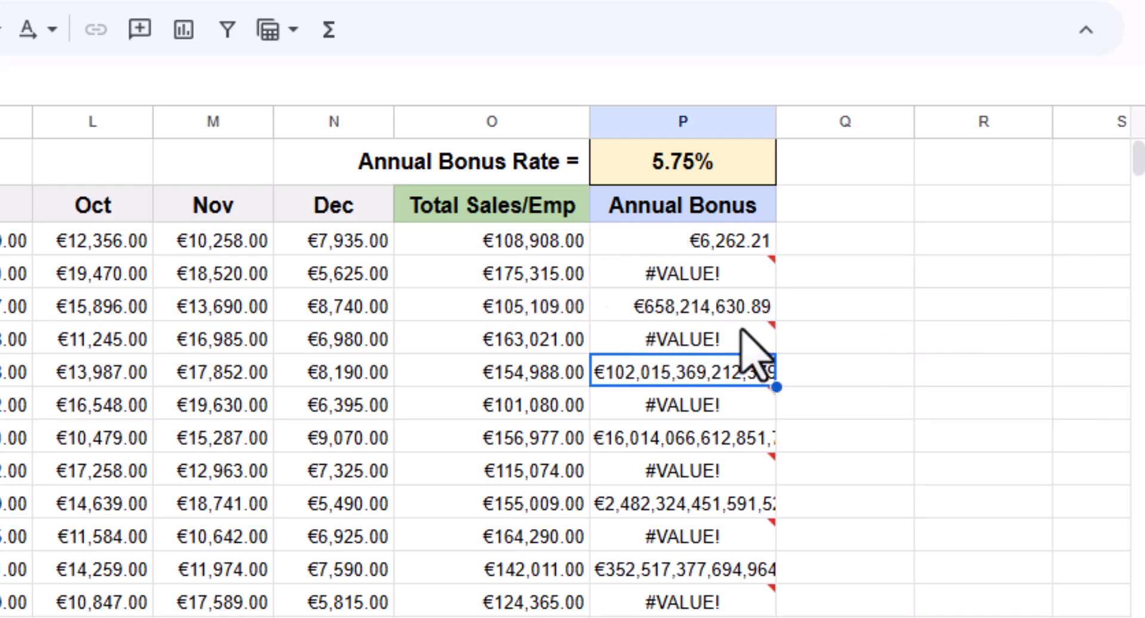
Delete the faulty bonus formulas from P4 down to the end of the Annual Bonus column.
left_click(703, 269)
key("ctrl+shift+Down")
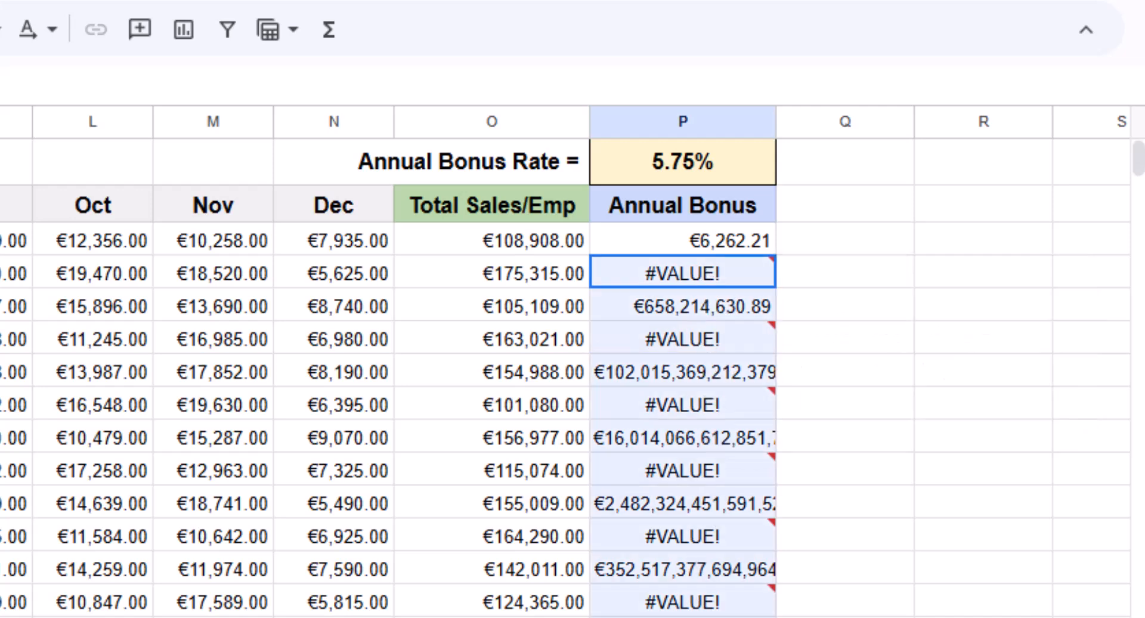
key("Delete")
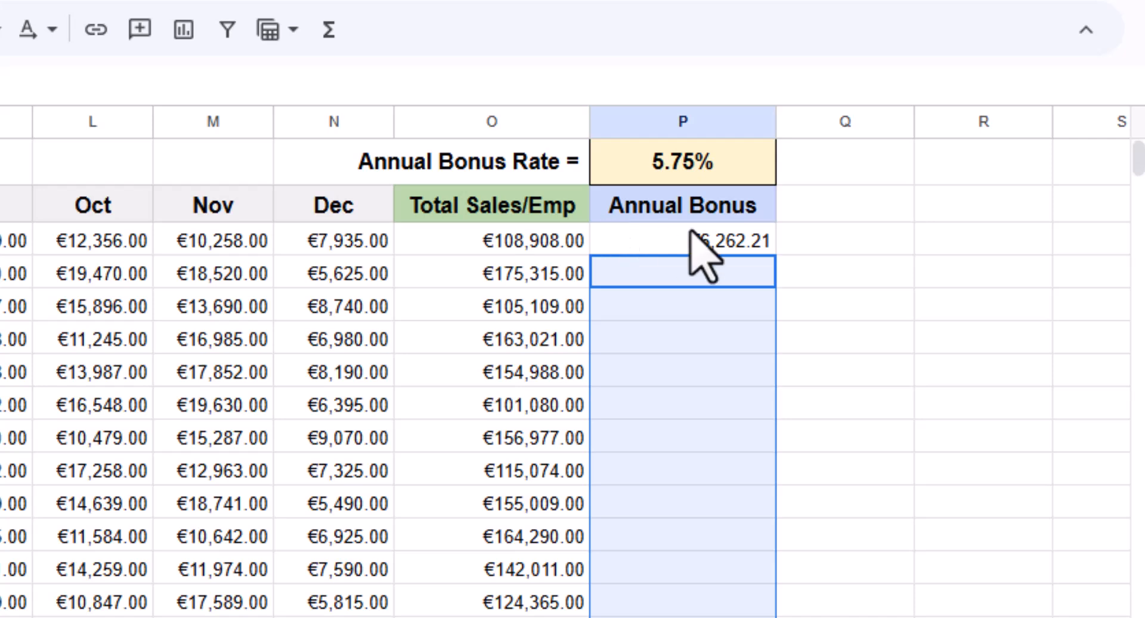
Make the bonus rate reference absolute in the first employee's bonus formula in P3, giving =$P$1*O3.
left_click(706, 246)
double_click(708, 248)
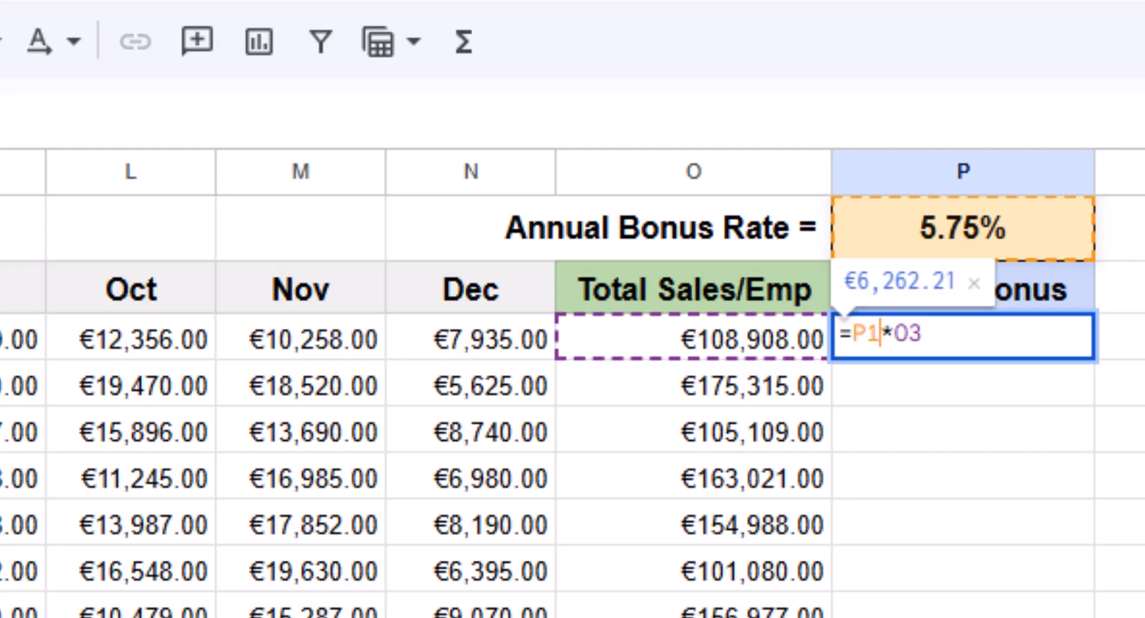
key("F4")
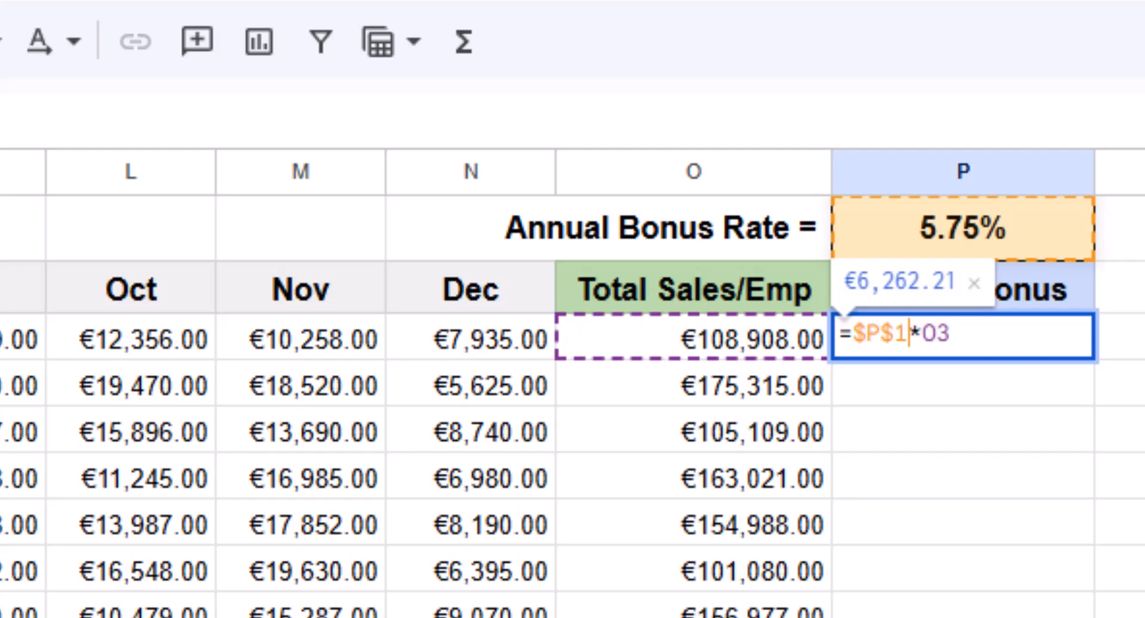
key("Return")
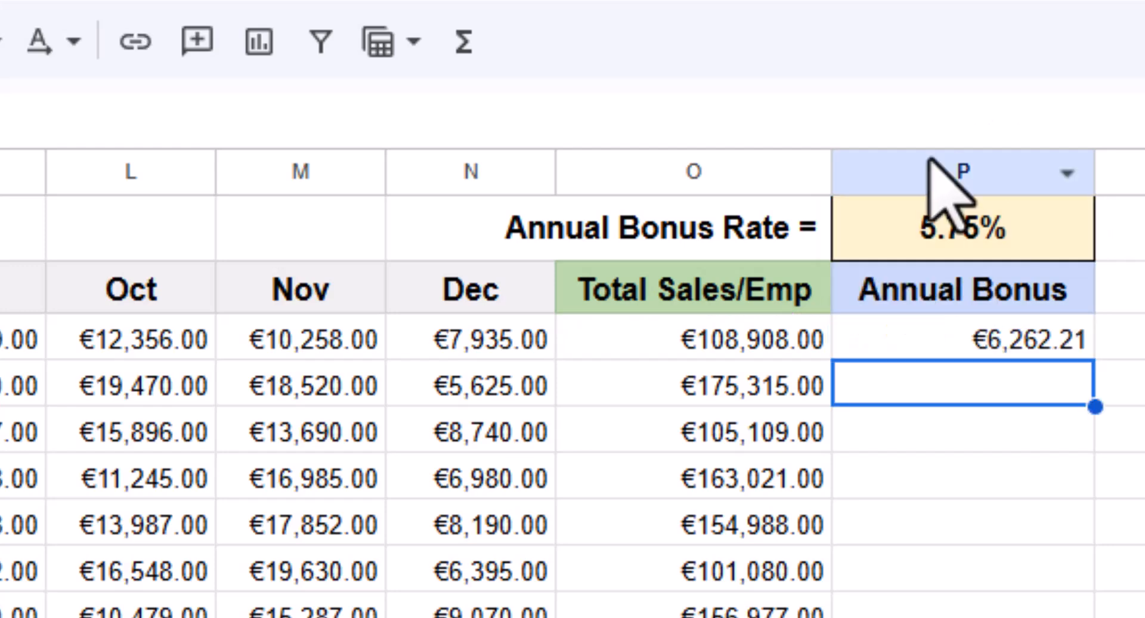
Recheck the formula in P3 and fill it down the Annual Bonus column through P27.
left_click(981, 357)
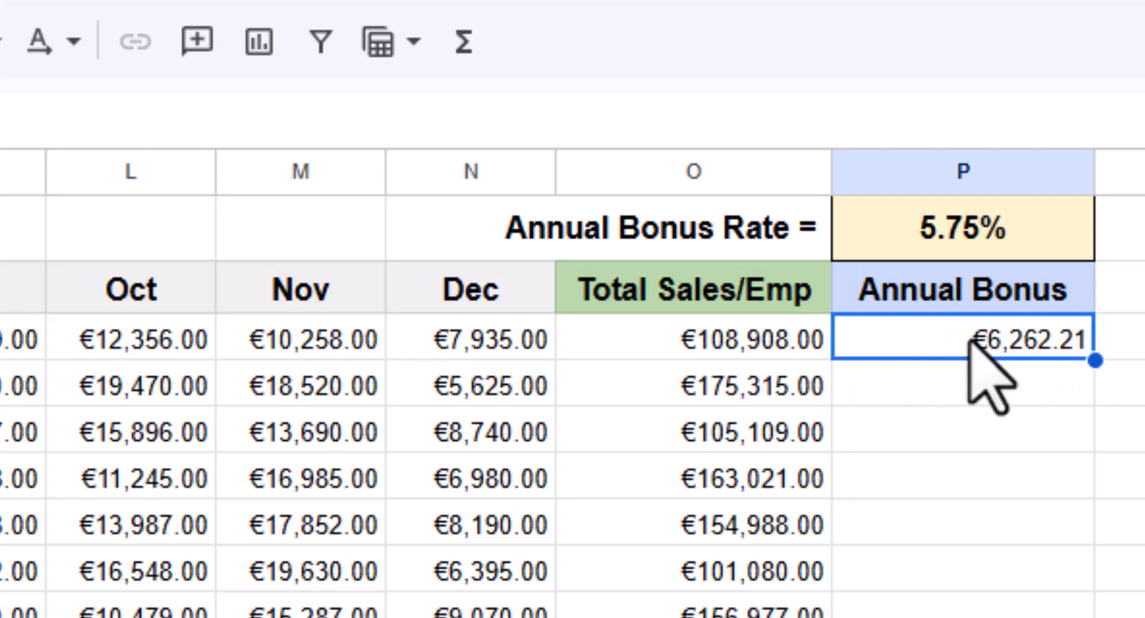
double_click(1053, 339)
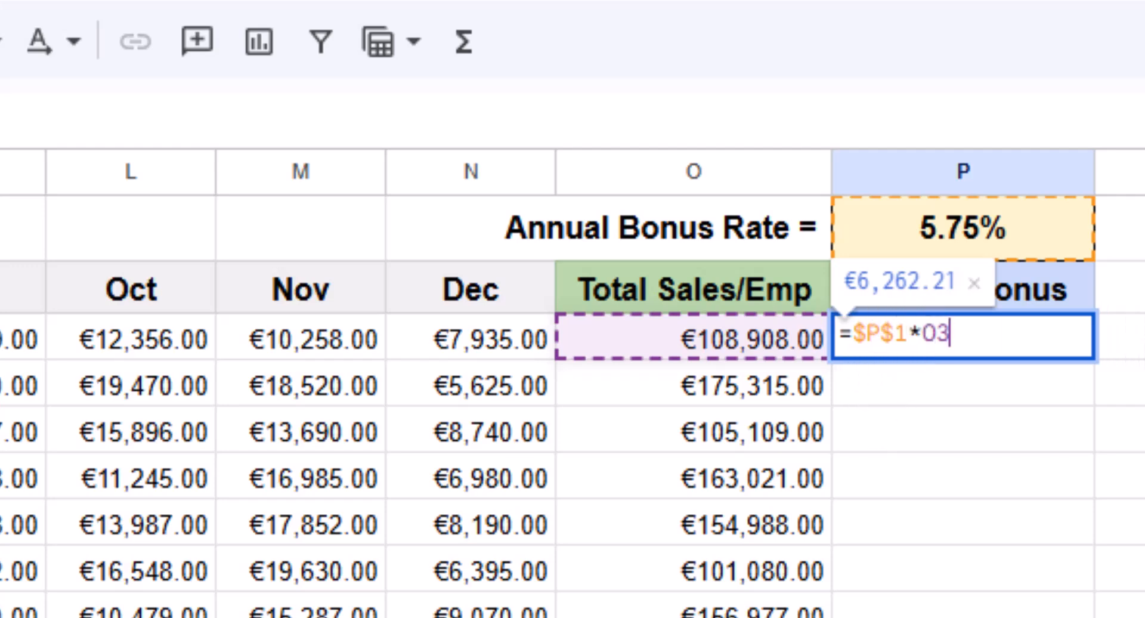
key("Return")
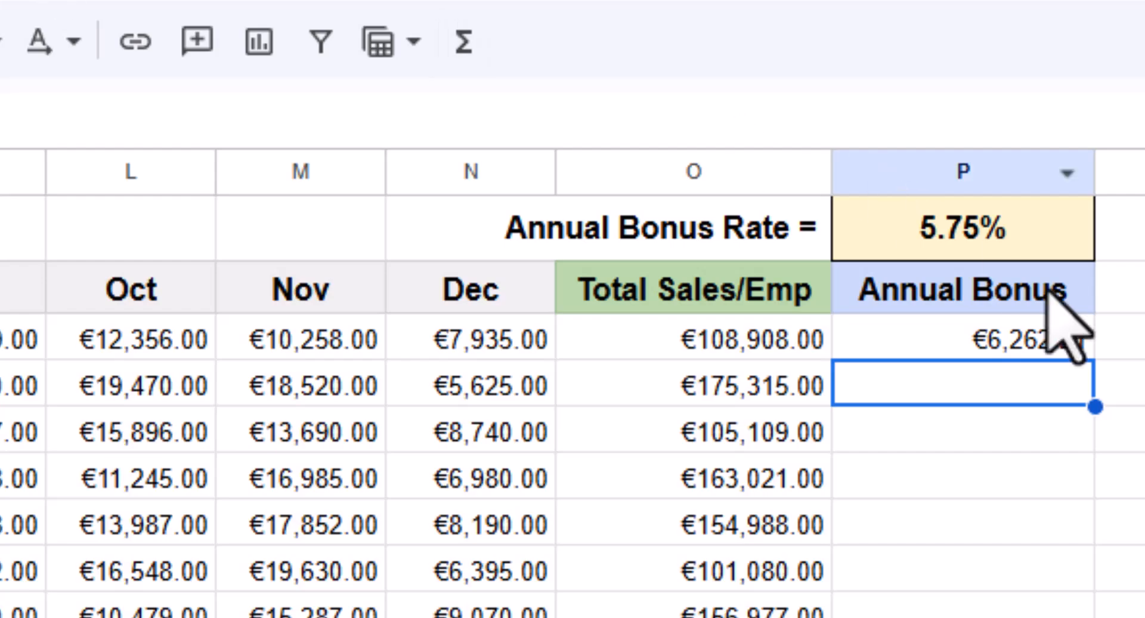
left_click(1034, 335)
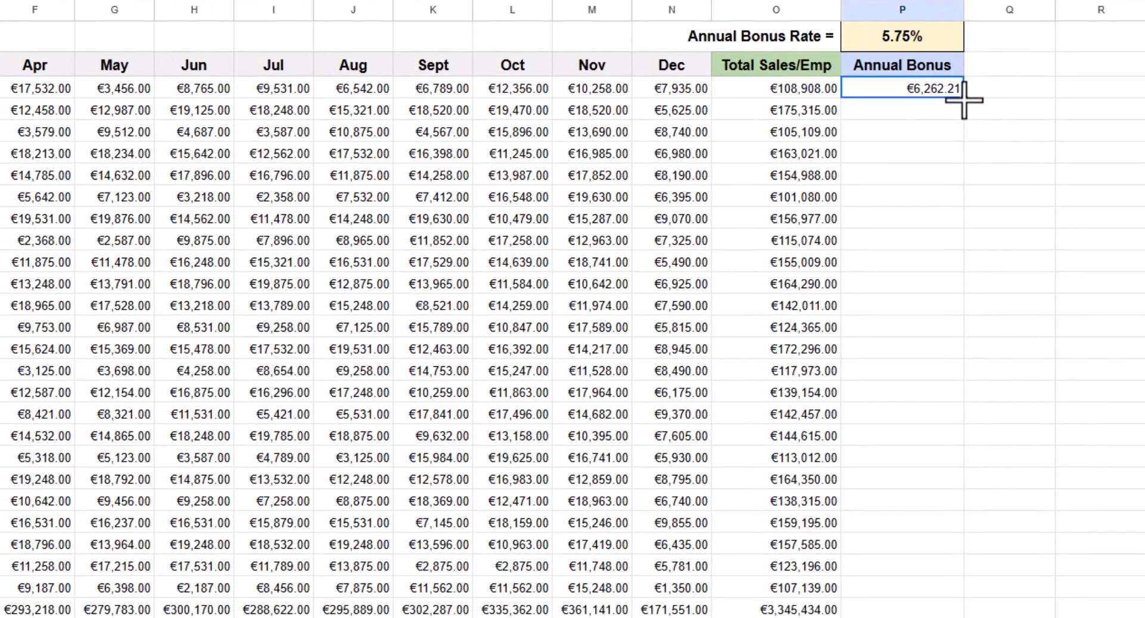
left_click_drag(965, 99, 945, 608)
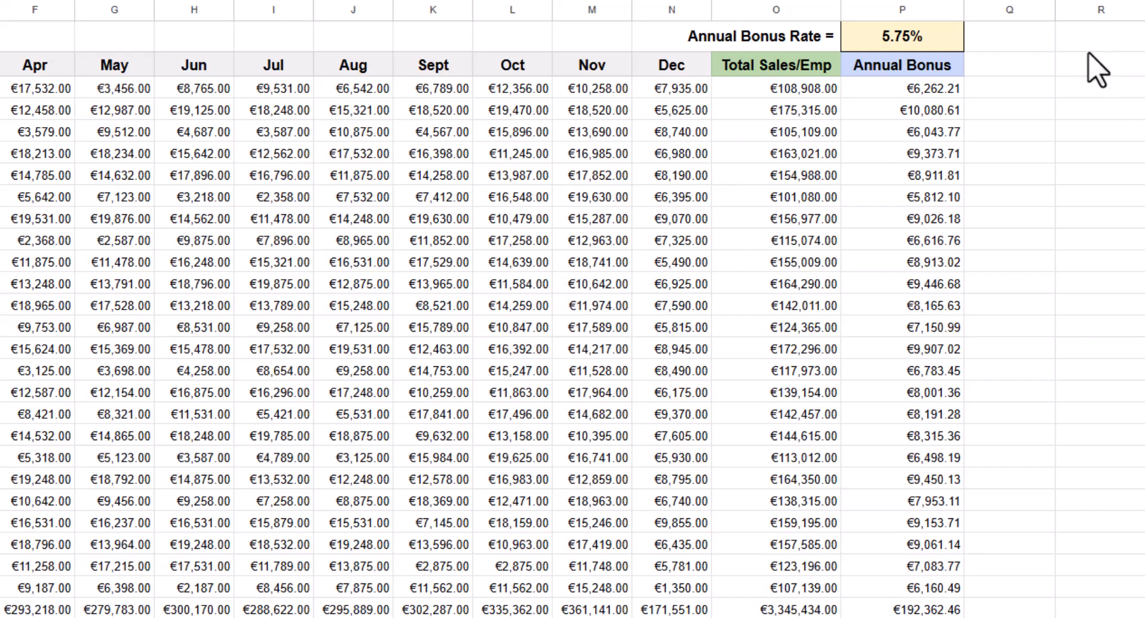
Examine the copied bonus formulas in P4, P5 and P6, comparing their bonus rate and total sales references.
left_click(929, 113)
double_click(930, 113)
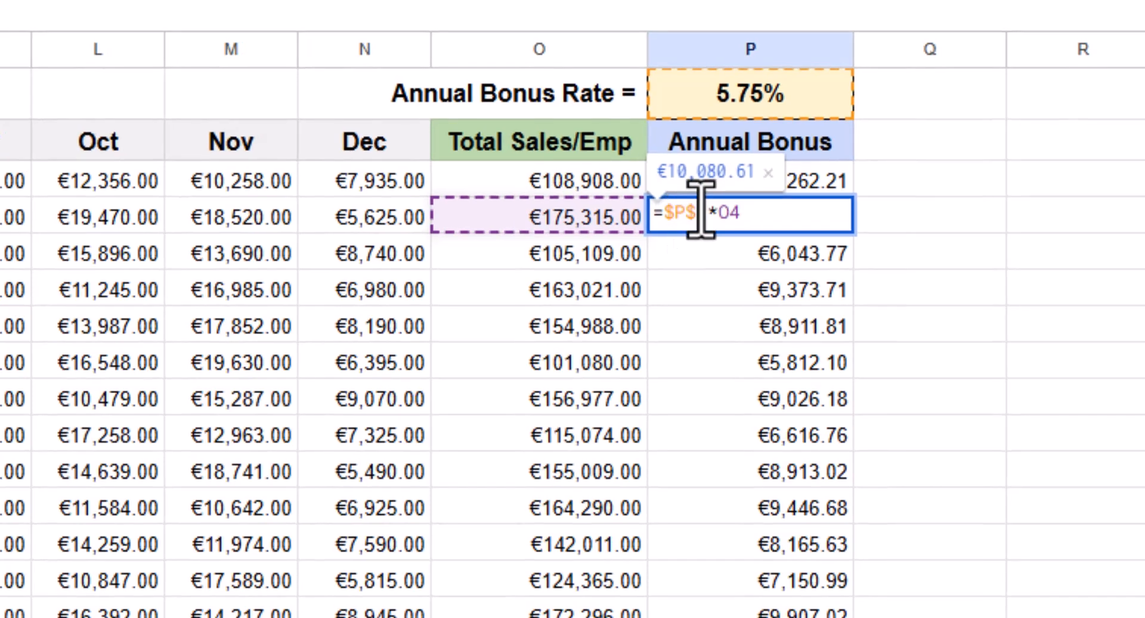
left_click(740, 258)
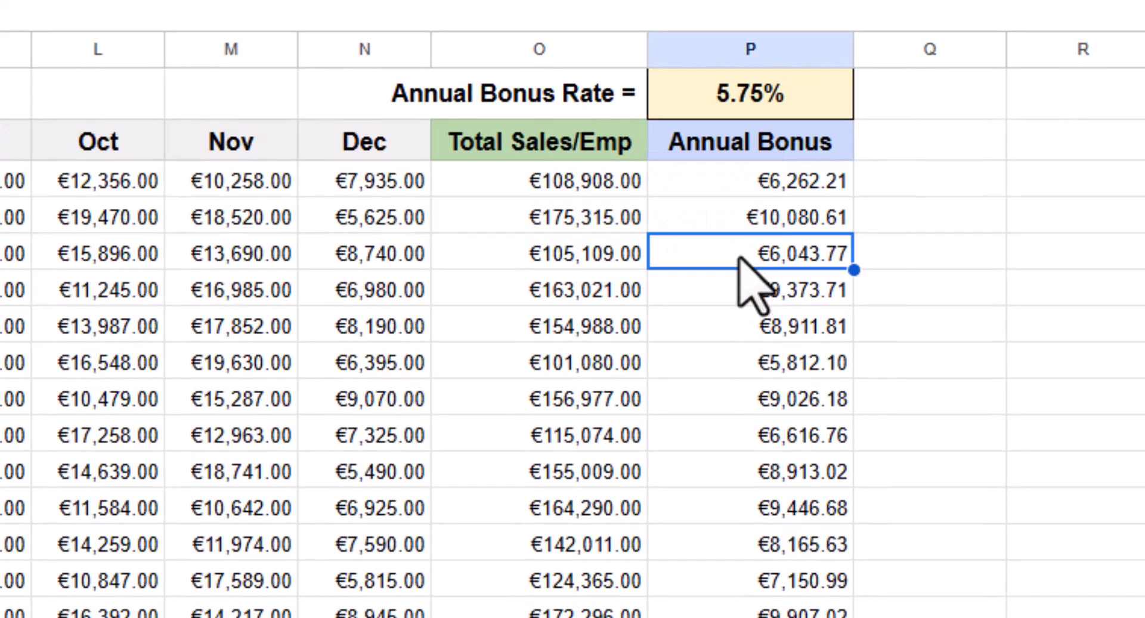
double_click(739, 258)
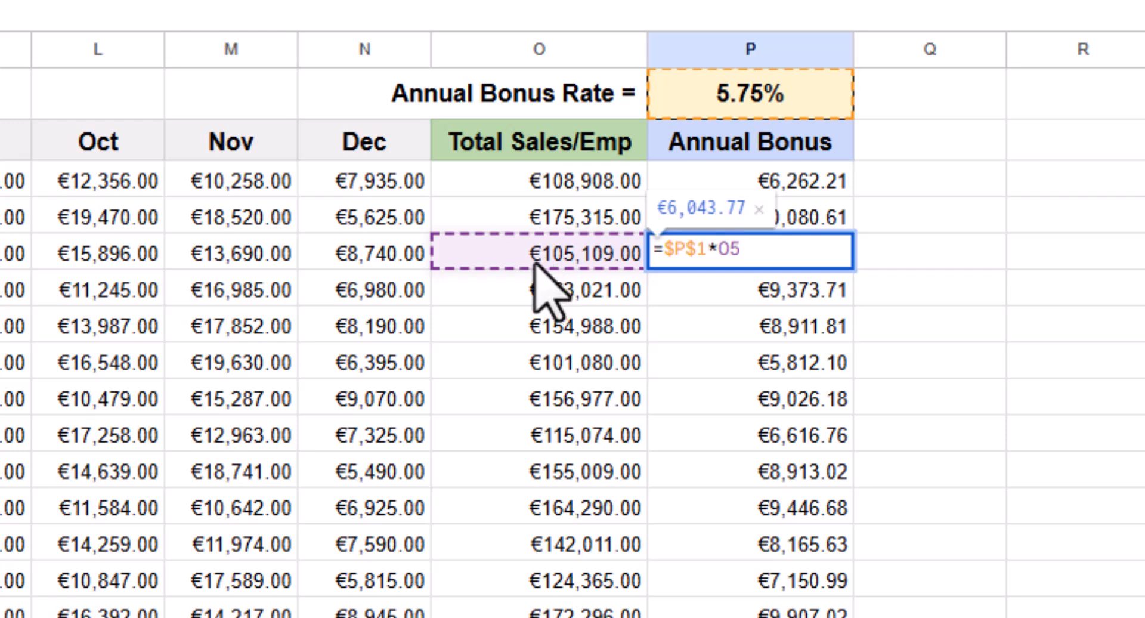
key("Return")
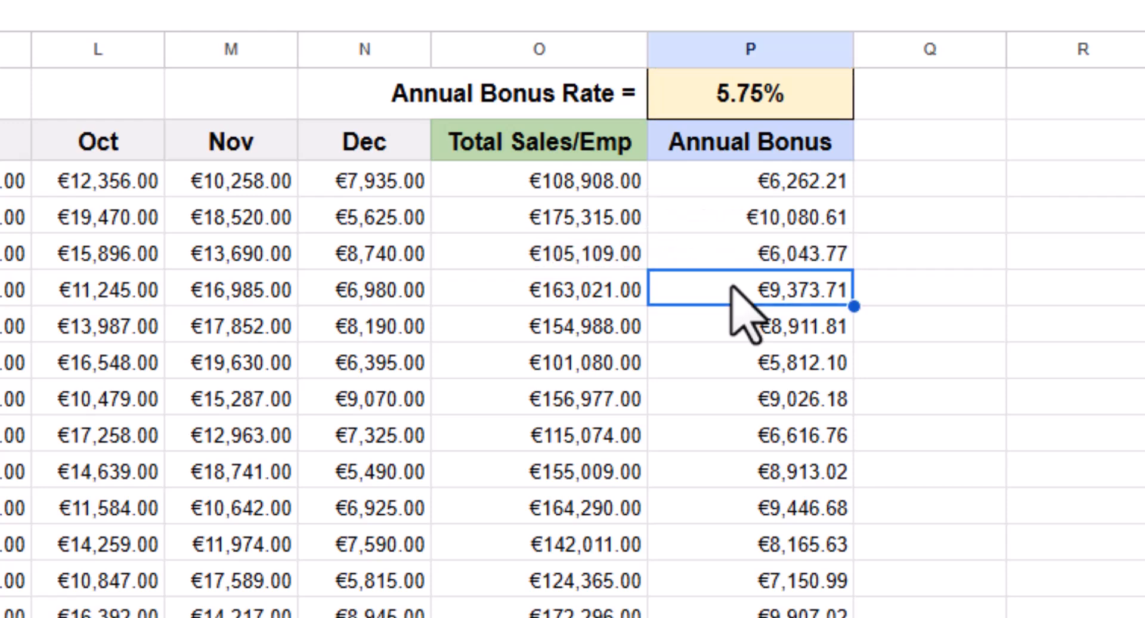
double_click(752, 289)
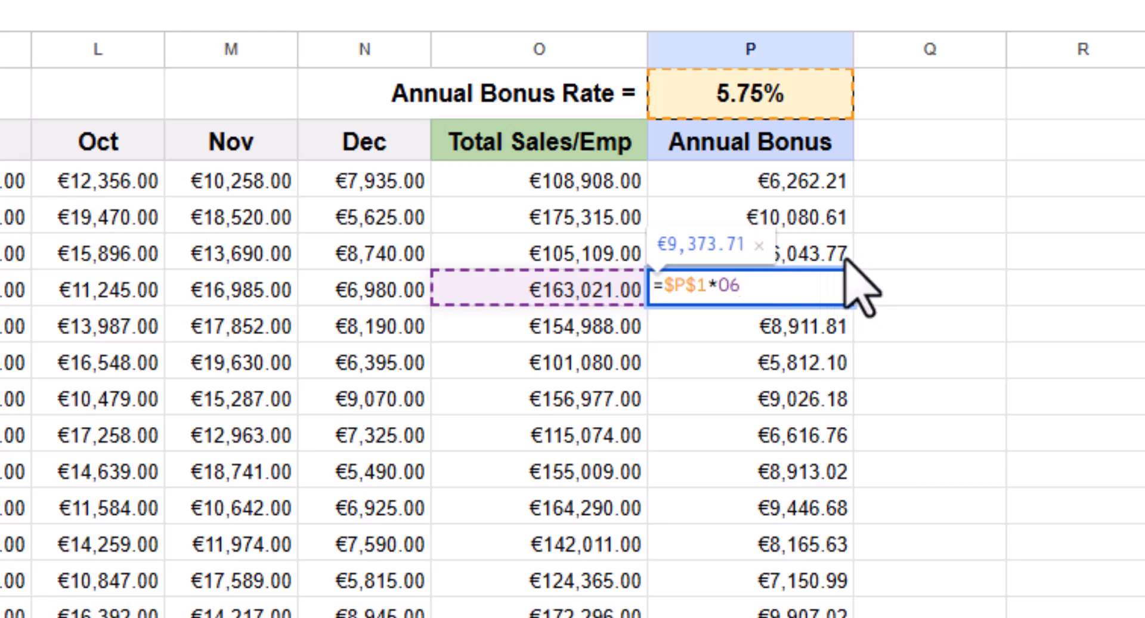
key("Return")
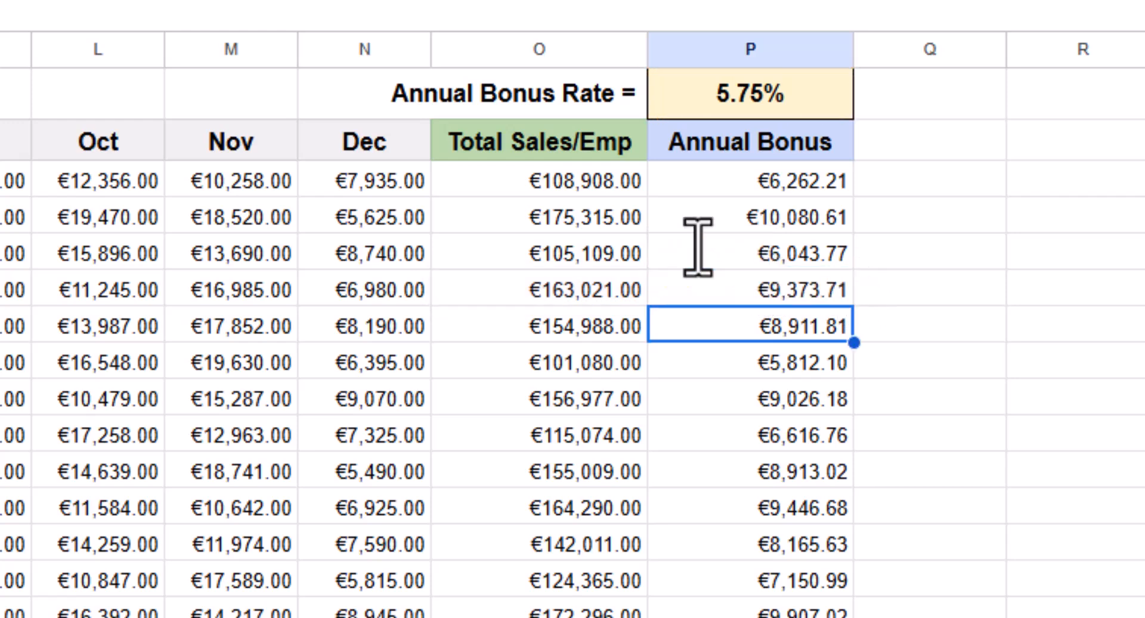